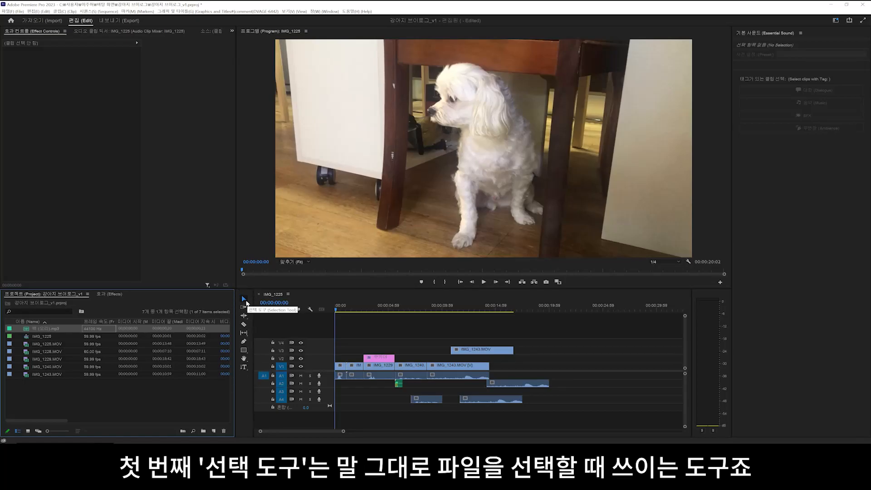
- Select the timeline clips one at a time with the Selection Tool, including V1 clips, separate audio clips and the pink graphic
click(246, 300)
scroll(348, 367, up, 4)
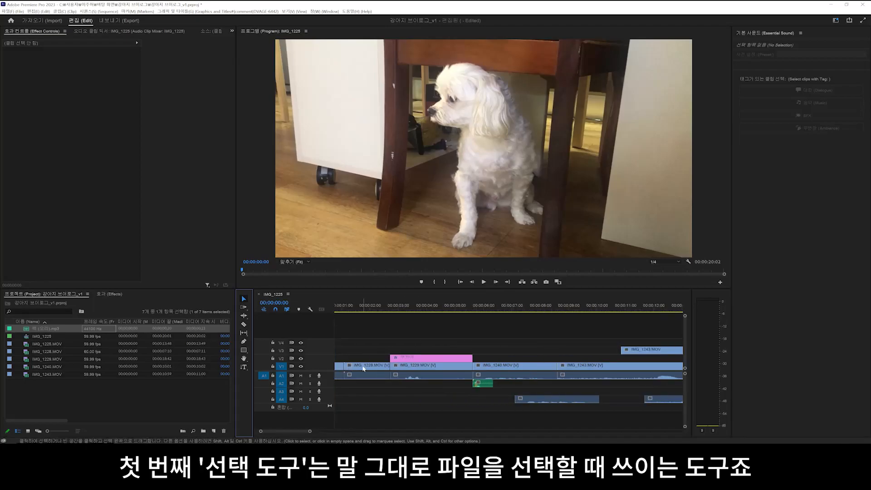
click(363, 368)
click(431, 368)
click(515, 369)
click(617, 368)
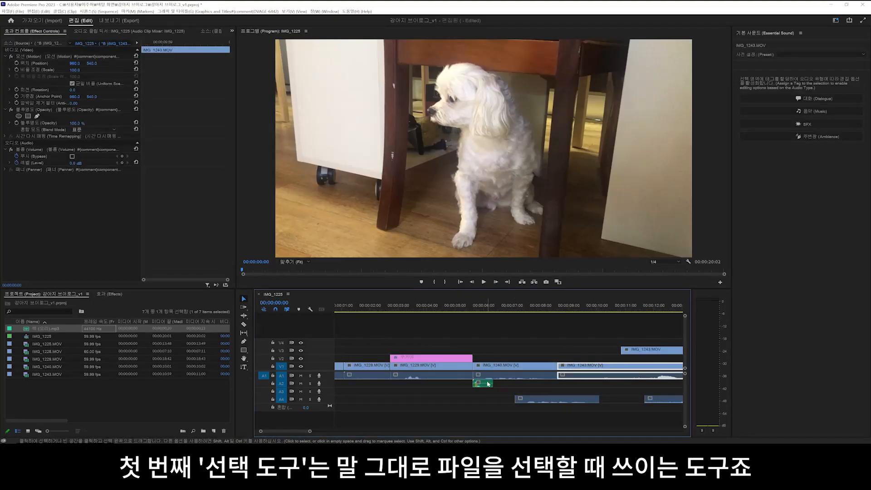
click(487, 382)
click(544, 398)
scroll(540, 381, down, 2)
click(570, 352)
click(527, 368)
click(482, 368)
click(459, 383)
click(422, 368)
click(420, 359)
- Marquee-select the clips across all the video and audio tracks with the Selection Tool, then clear the selection
scroll(381, 340, down, 2)
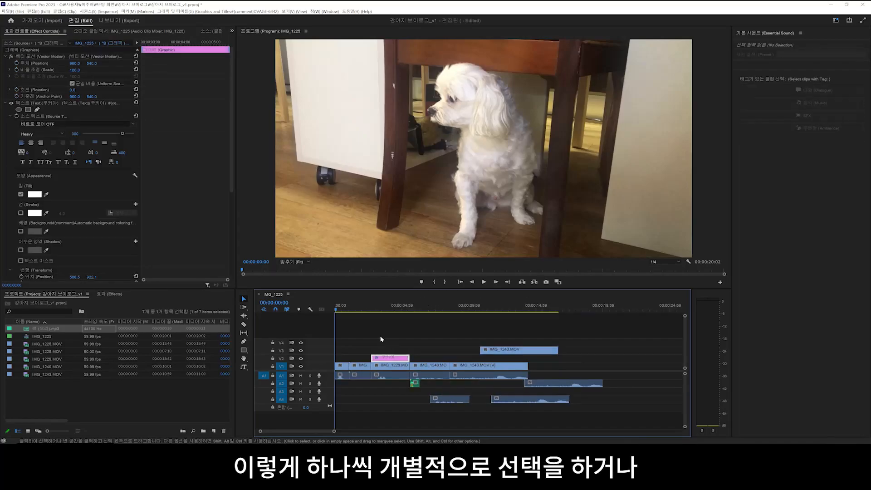
drag(356, 324, 632, 423)
click(358, 327)
drag(357, 324, 622, 429)
click(359, 346)
- Use the Track Select Forward Tool to select every clip on all tracks from IMG_1229 onward
scroll(342, 359, up, 2)
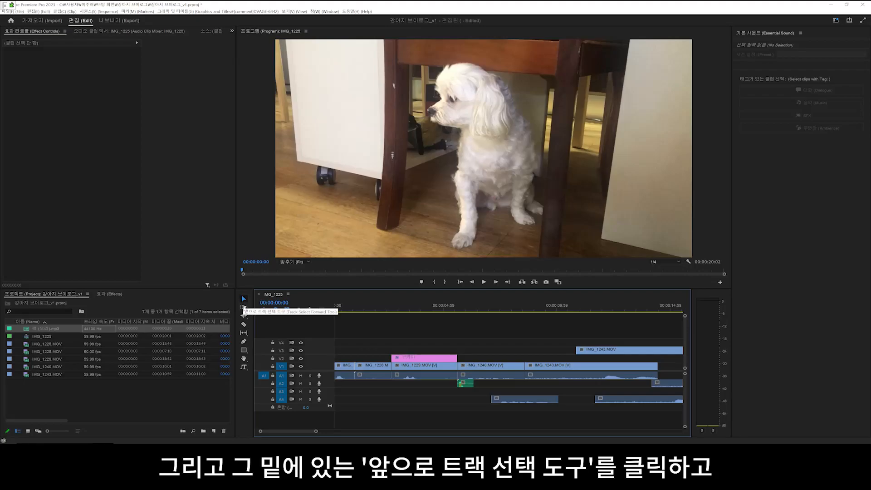
click(244, 307)
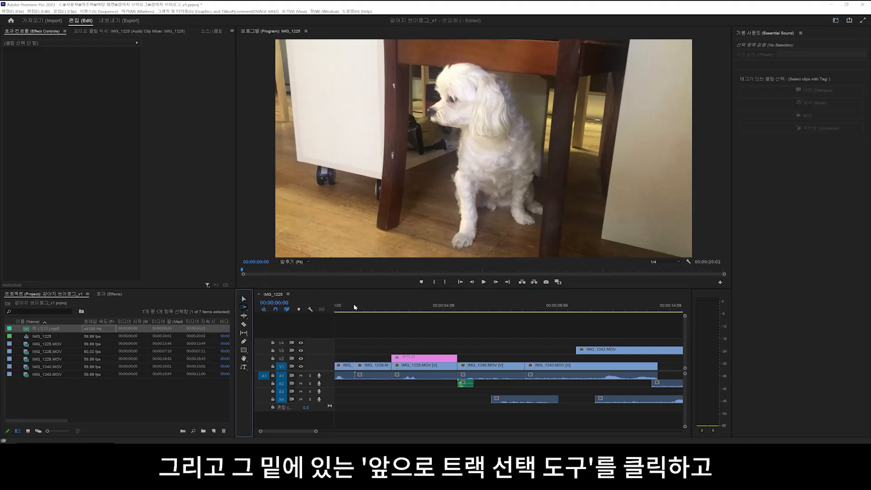
click(397, 368)
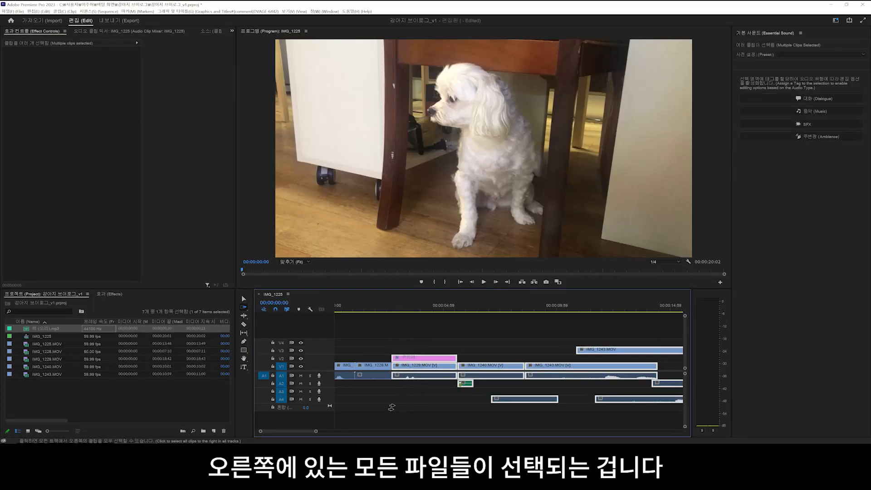
click(453, 338)
- Return to the Selection Tool and individually select the A4 audio clip, both A2 audio clips and the V3 IMG_1243 clip
key(v)
click(524, 402)
click(470, 385)
click(629, 349)
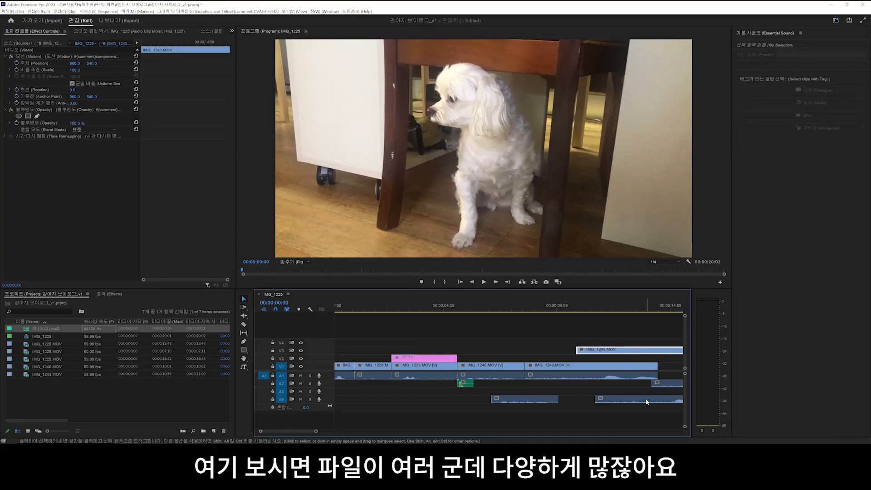
click(660, 383)
key(alt)
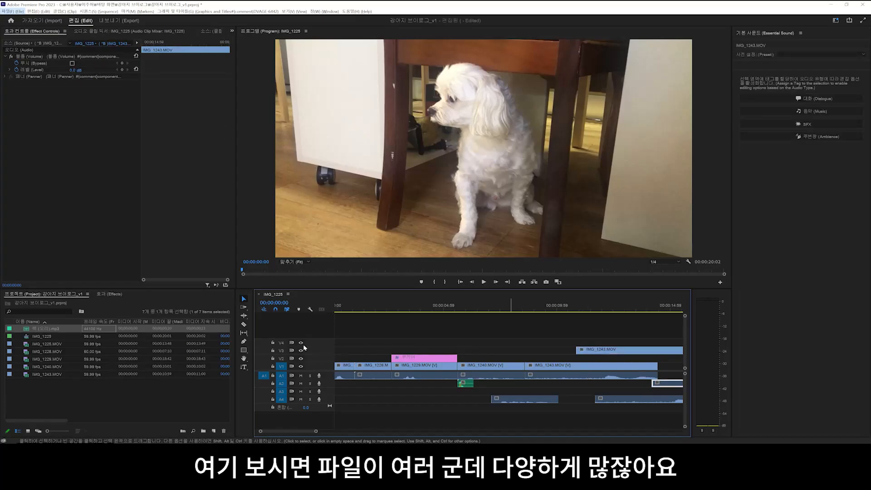
- Select every clip from the pink graphic on V2 onward with the Track Select Forward Tool
click(243, 307)
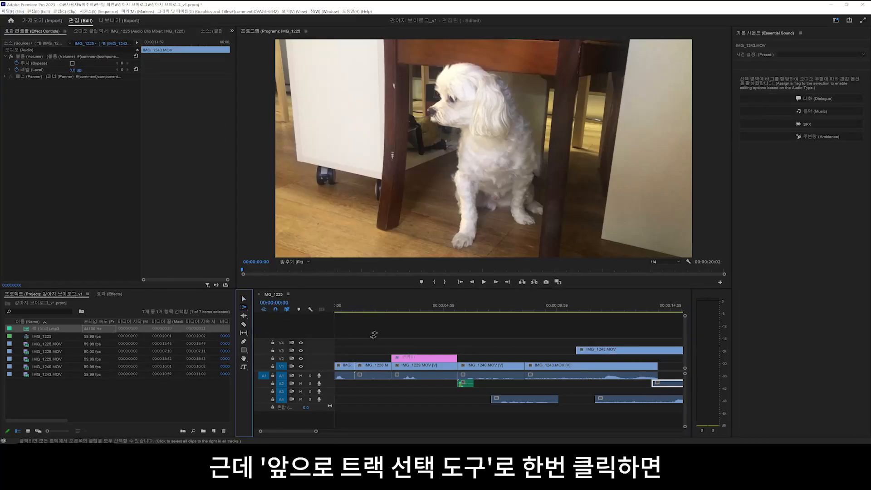
click(410, 356)
key(minus)
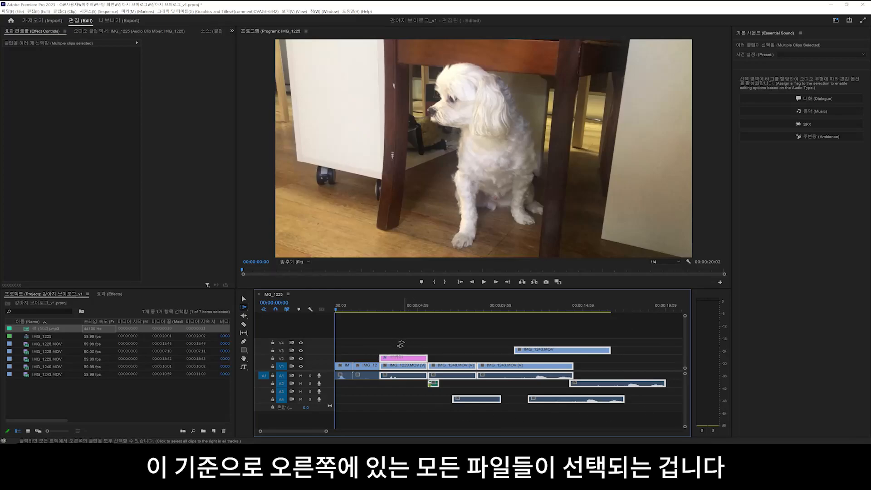
- Return to the Selection Tool and select only the IMG_1228 clip on V1
key(v)
key(equal)
click(366, 364)
key(equal)
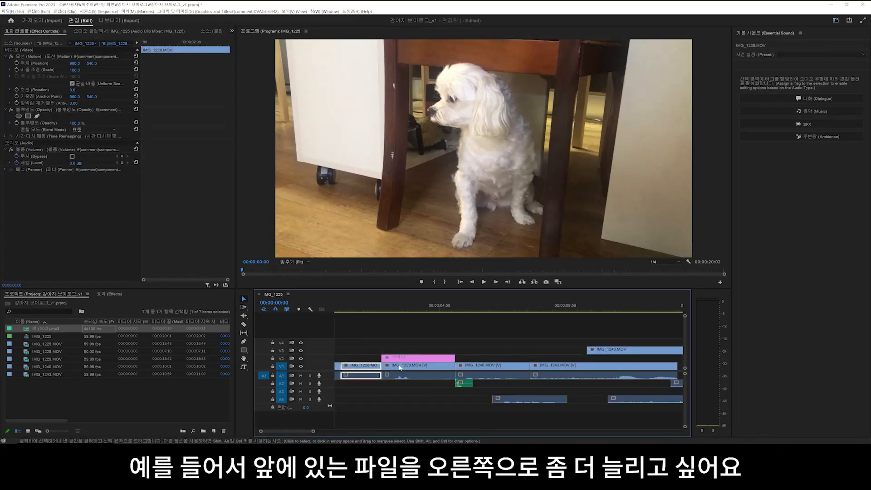
- Move all clips from the pink graphic onward about 3 seconds later using the Track Select Forward Tool
click(243, 306)
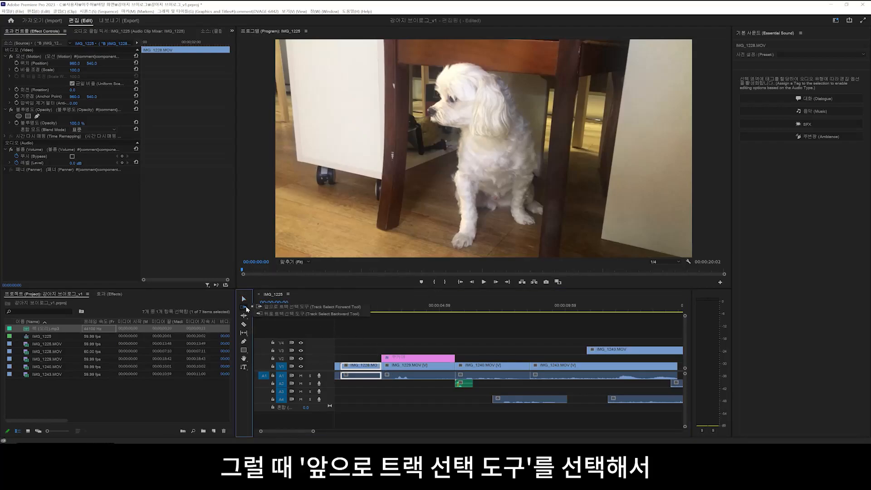
click(289, 308)
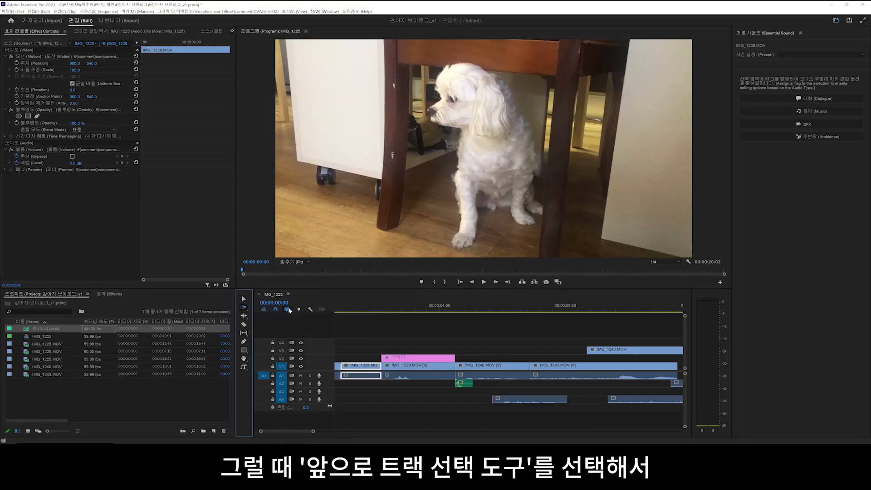
click(392, 359)
drag(390, 358, 467, 360)
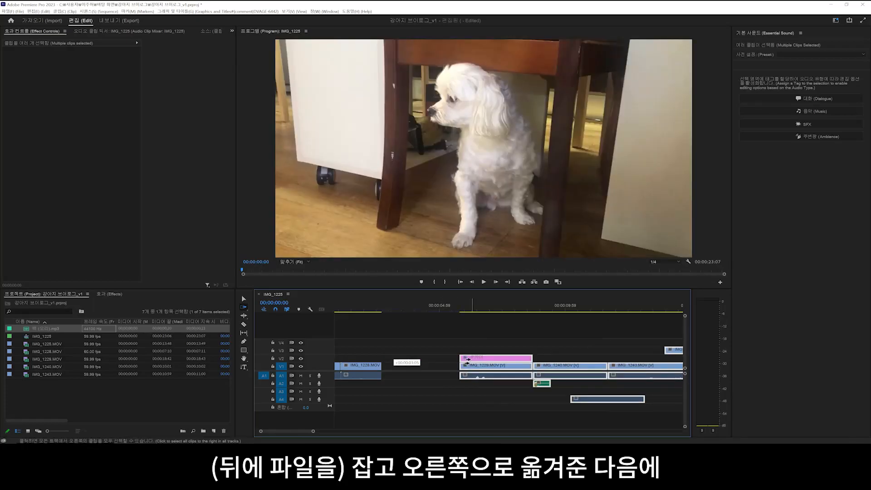
- Extend the end of the IMG_1228 clip to fill the gap, then undo both the extension and the clip move
key(v)
drag(387, 366, 460, 365)
key(ctrl+z)
key(ctrl+z)
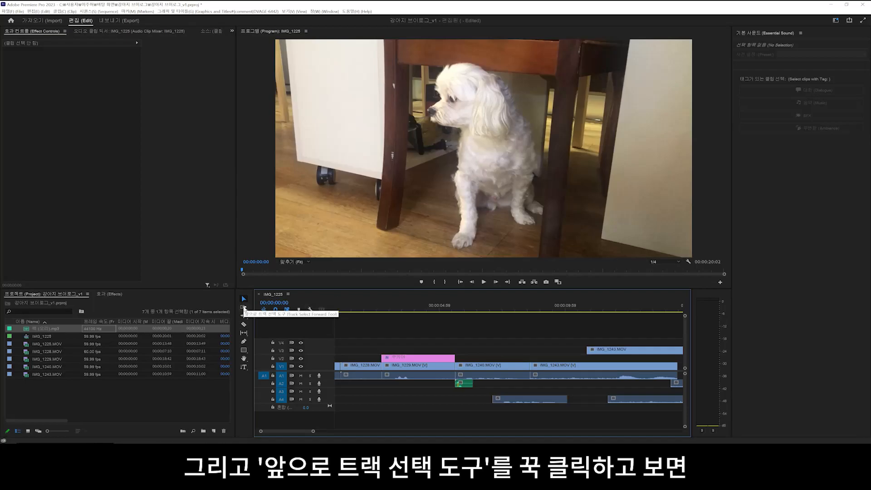
- Select IMG_1240 and every earlier clip with the Track Select Backward Tool, then switch back to the Track Select Forward Tool
click(244, 307)
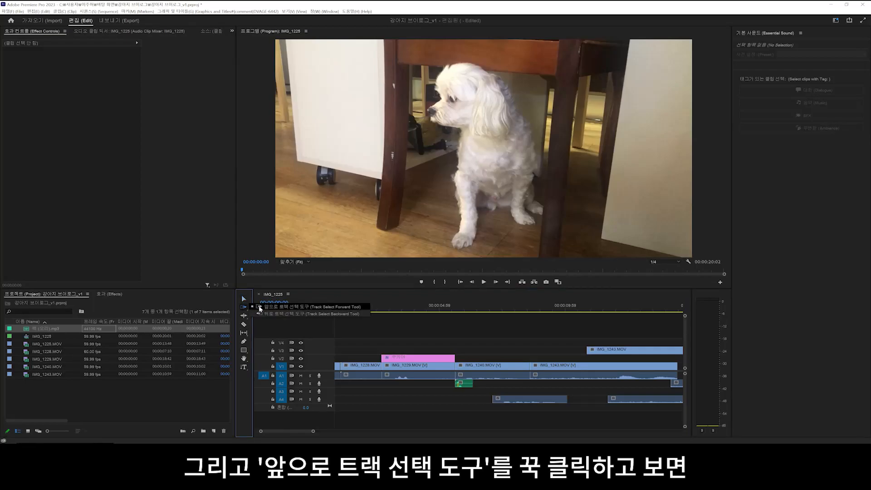
click(299, 316)
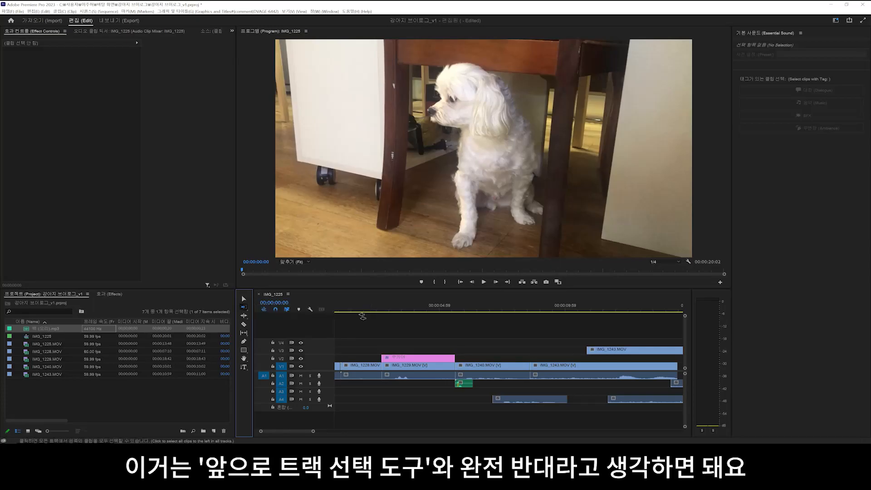
key(minus)
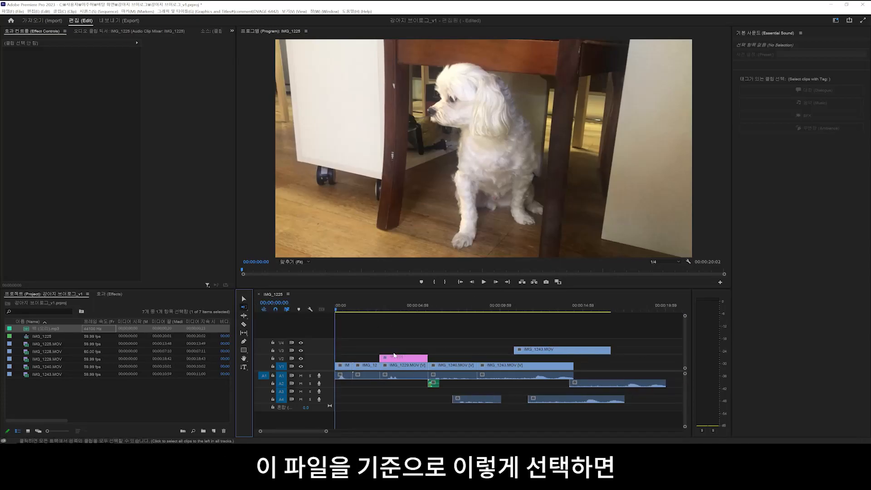
click(470, 366)
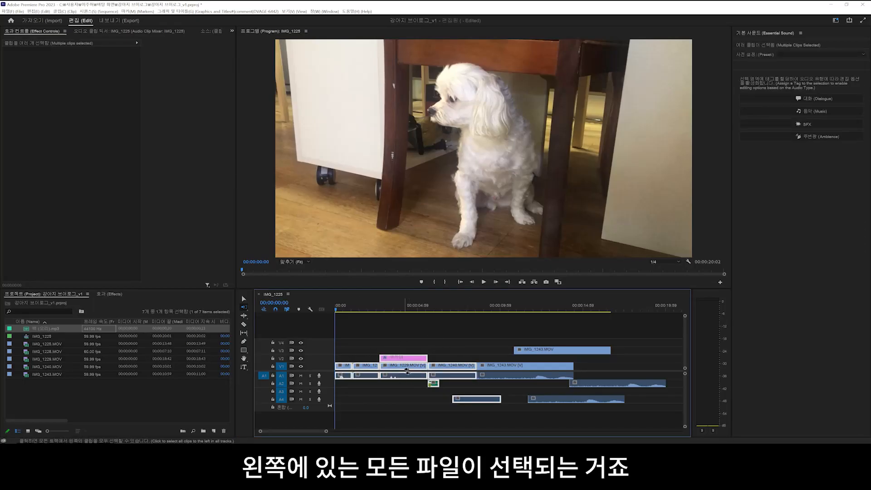
click(244, 306)
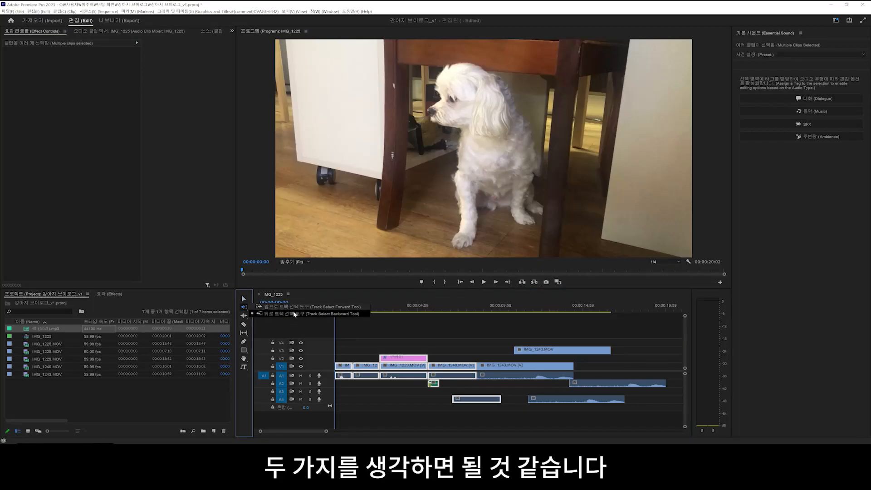
click(294, 309)
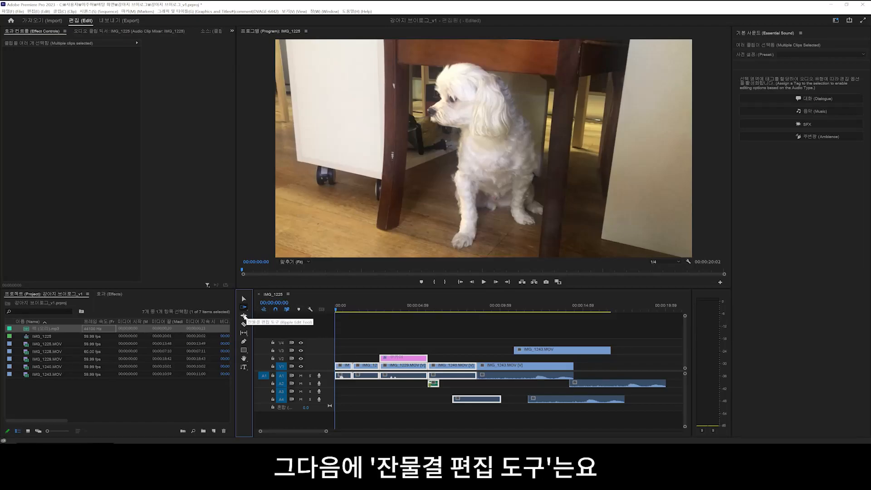
- Select the IMG_1228 clip on V1 with the Selection Tool and move the playhead within it to 00:00:01:56
scroll(349, 381, up, 3)
key(v)
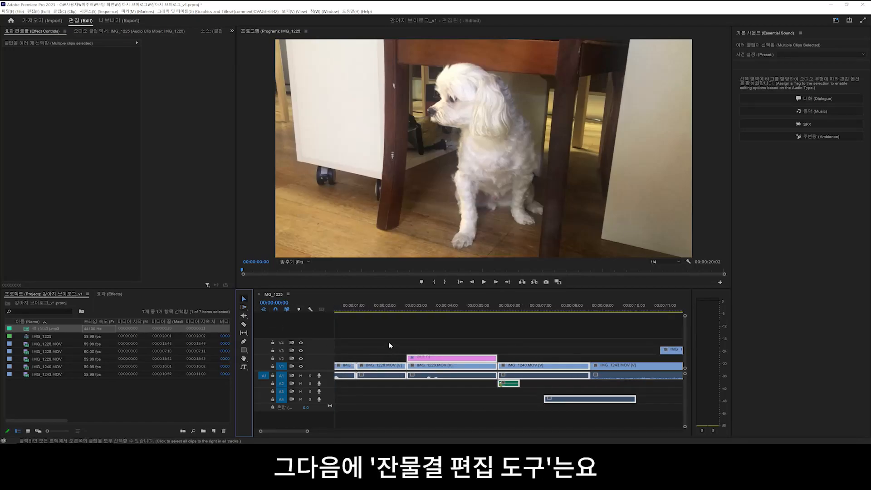
click(402, 350)
click(393, 366)
click(376, 307)
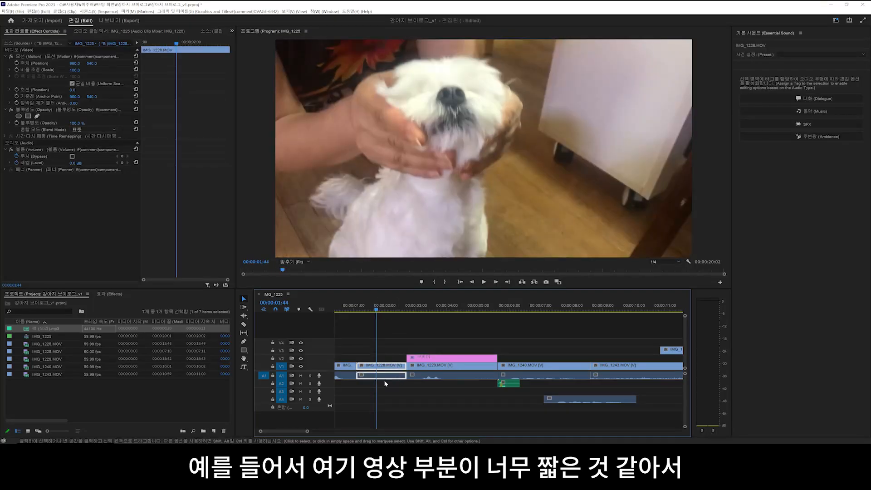
drag(383, 312, 383, 320)
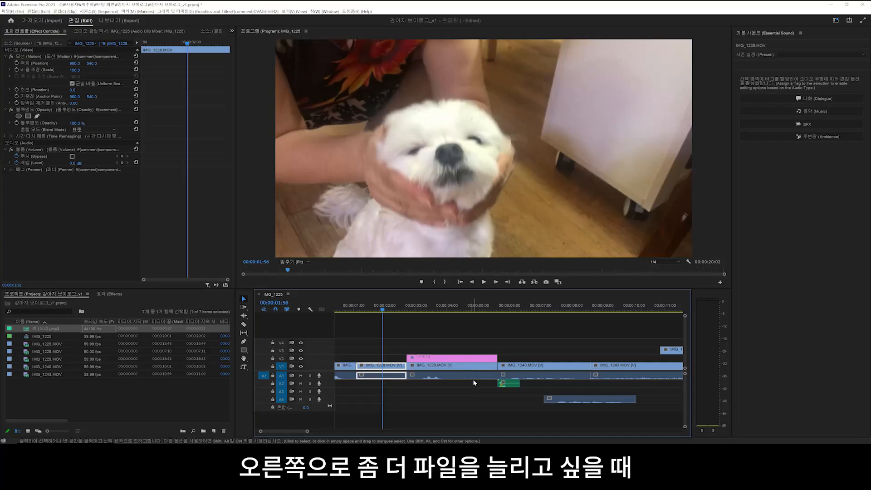
- Move all clips from IMG_1229 onward about 5 seconds later with the Track Select Forward Tool
click(244, 308)
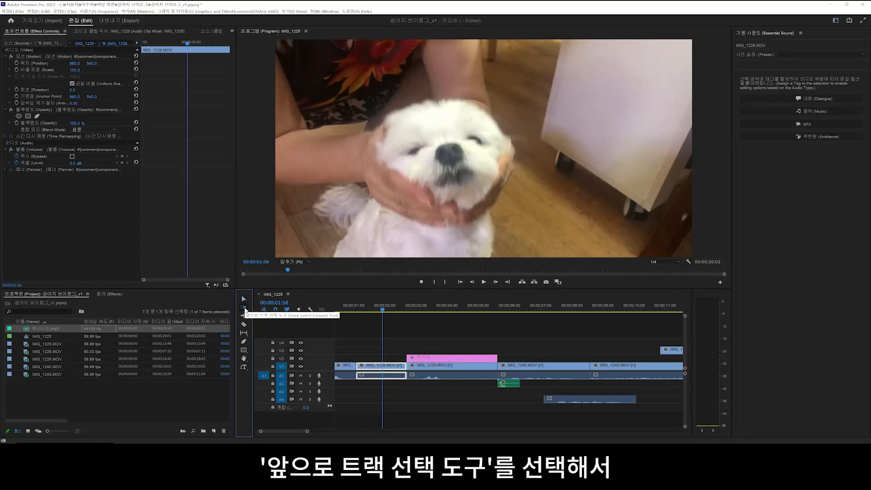
click(418, 366)
drag(417, 367, 542, 372)
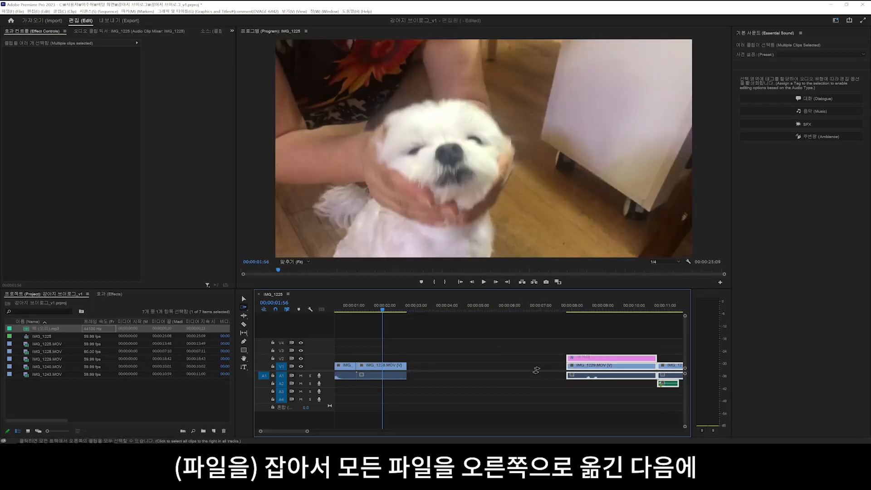
- Extend the end of IMG_1228 across most of the gap and preview it, then undo the extension and the clip move
key(v)
drag(409, 366, 557, 366)
drag(415, 310, 443, 326)
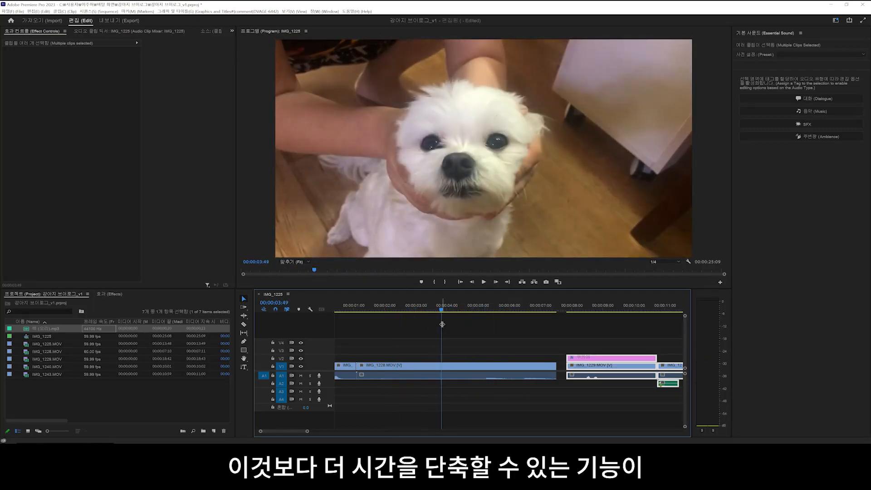
key(ctrl+z)
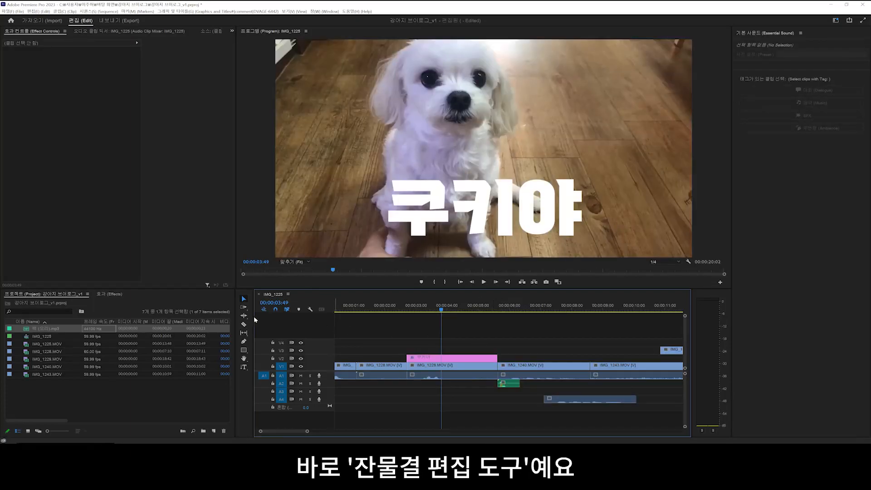
- Extend the end of IMG_1228 by about 00:00:01:06 with the Ripple Edit Tool, shifting the following clips
click(244, 316)
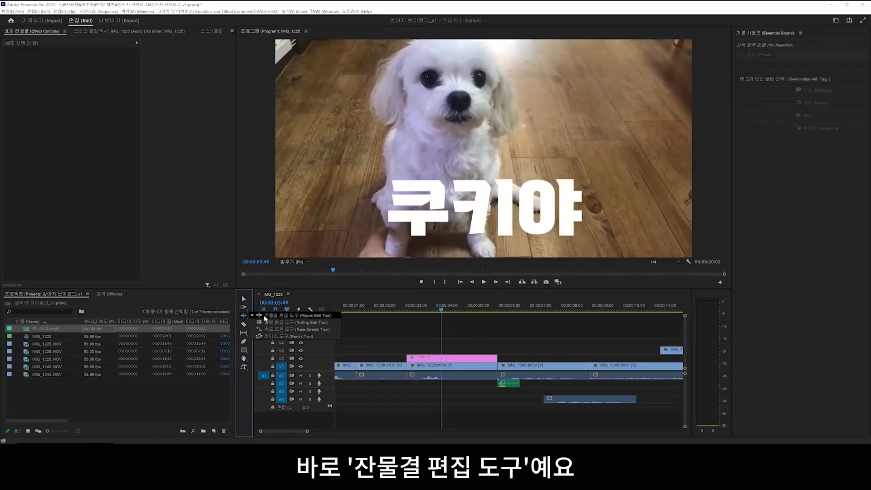
scroll(380, 363, up, 2)
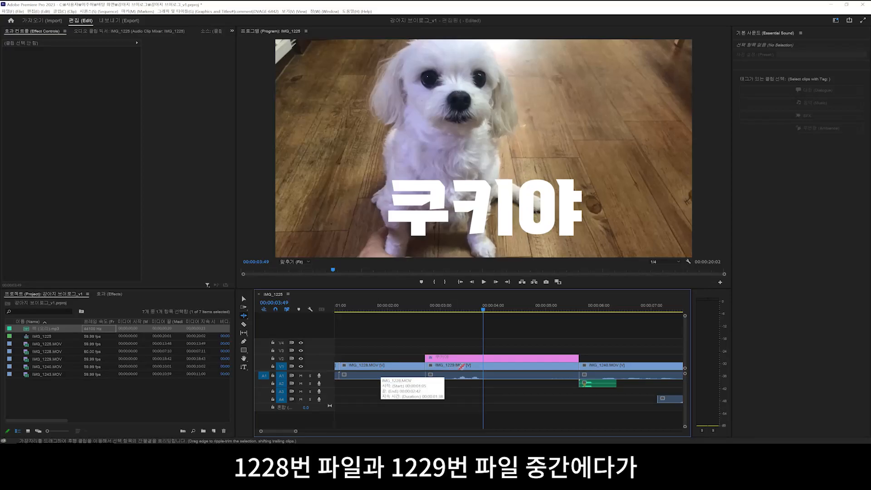
click(421, 369)
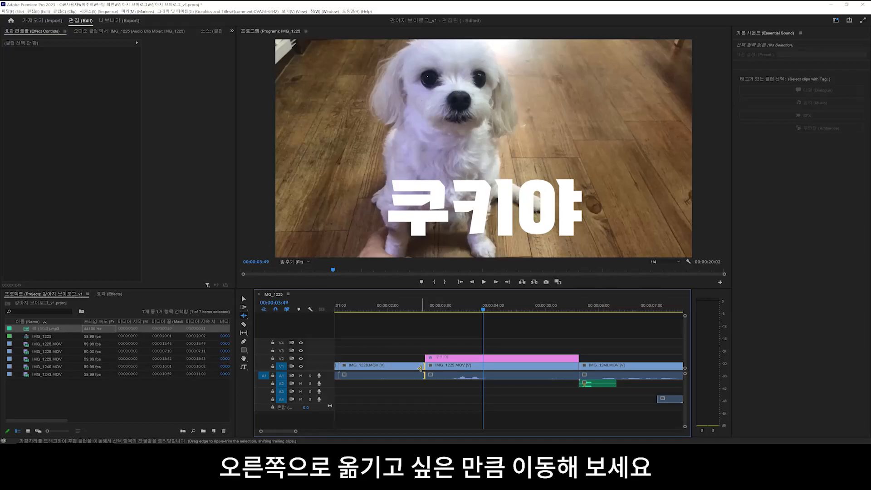
drag(420, 369, 479, 369)
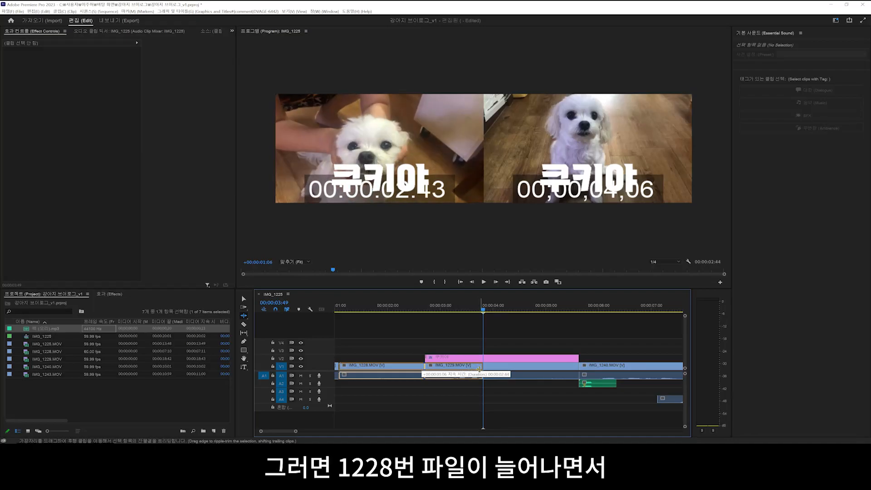
drag(479, 368, 479, 369)
- Review the whole sequence on the timeline and undo the ripple extension of IMG_1228
key(backslash)
alt+scroll(418, 377, up, 1)
key(ctrl+z)
- Move the playhead to 00:00:02:07 and extend the end of IMG_1228 by about 00:00:01:46 with the Ripple Edit Tool
drag(385, 311, 405, 328)
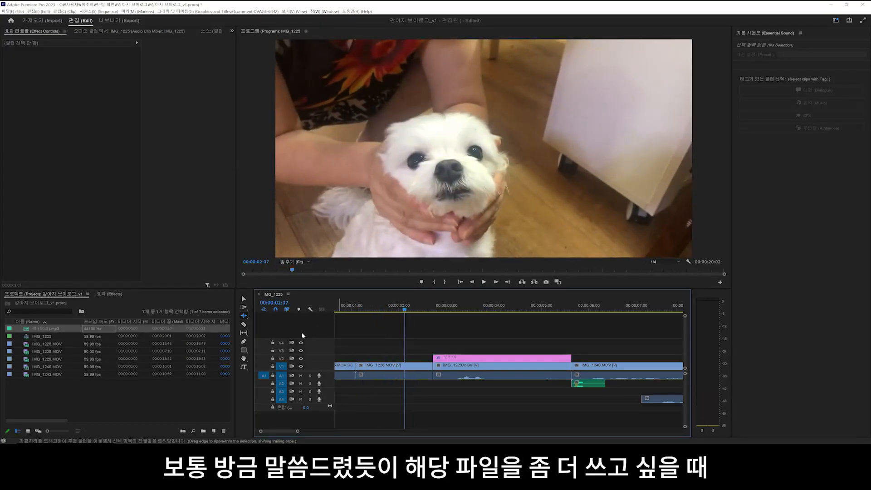
click(244, 315)
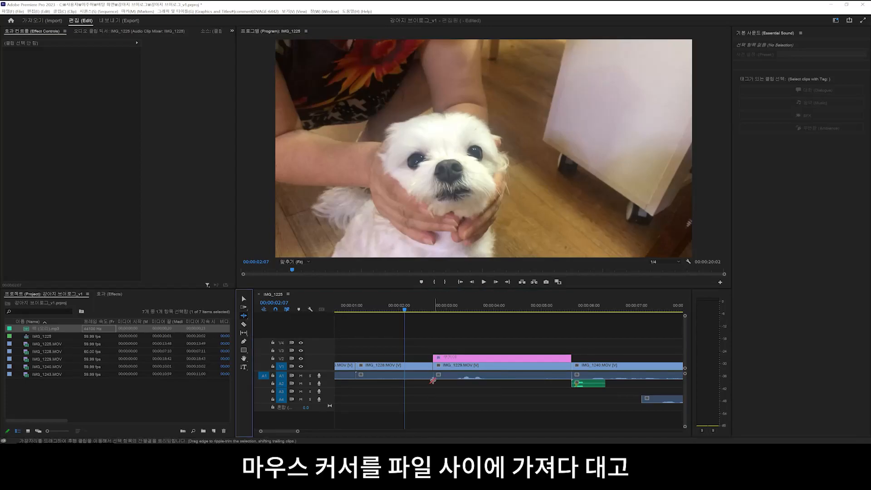
drag(430, 367, 518, 367)
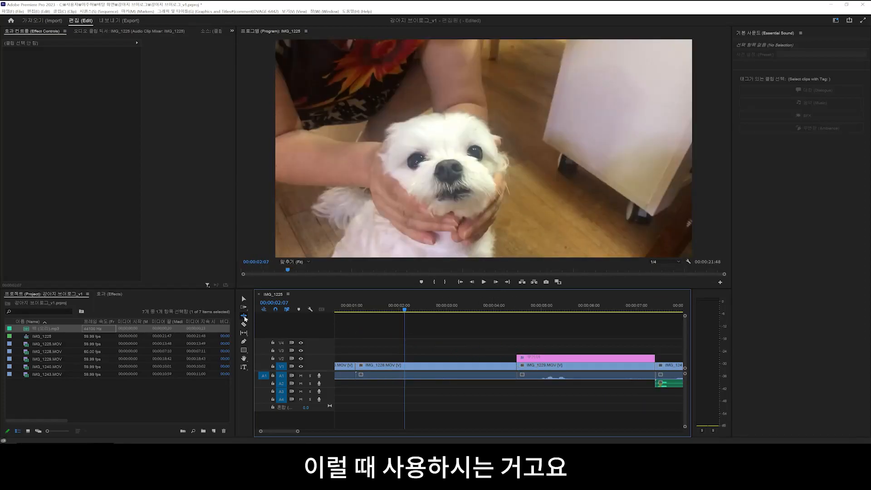
- Undo the ripple extension of IMG_1228 and switch to the Selection Tool
click(244, 317)
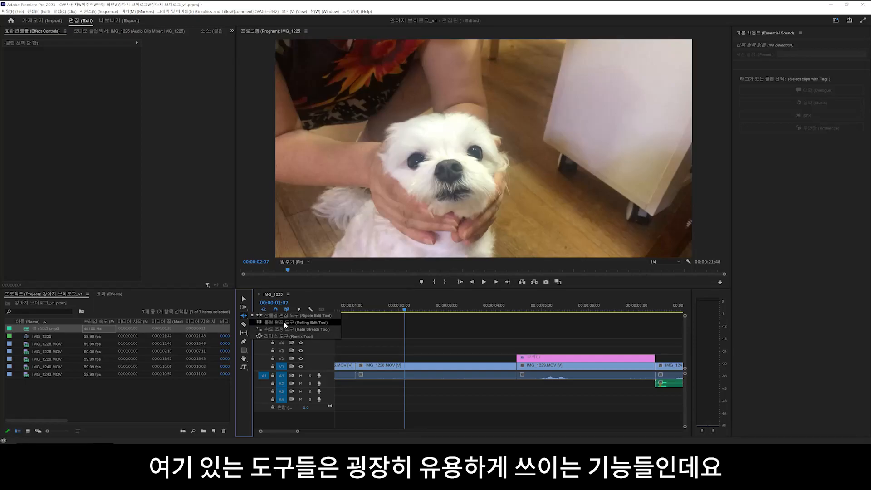
click(384, 328)
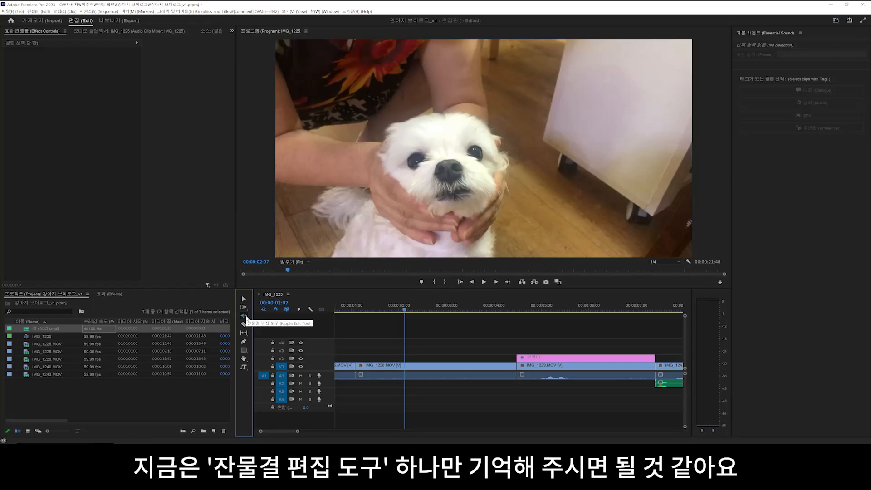
key(ctrl+z)
key(v)
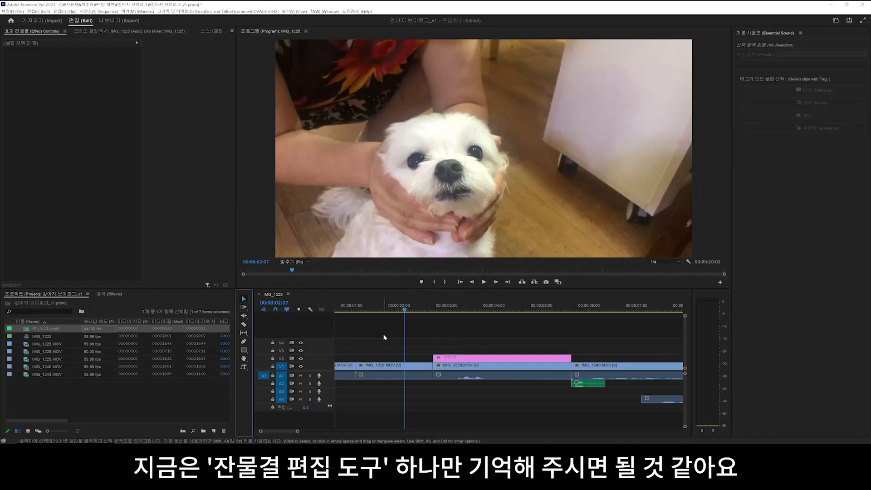
- Split IMG_1228 at two points with the Razor Tool and undo both cuts
click(244, 327)
click(378, 367)
click(411, 366)
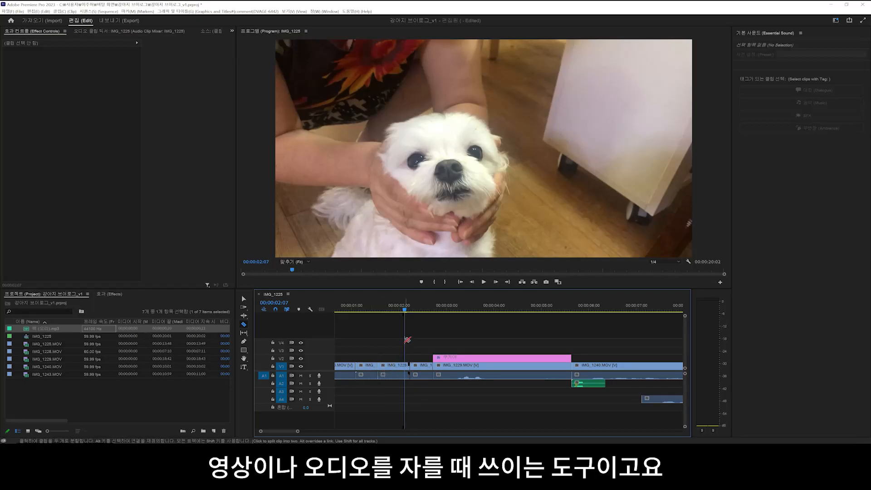
key(ctrl+z)
key(ctrl+z)
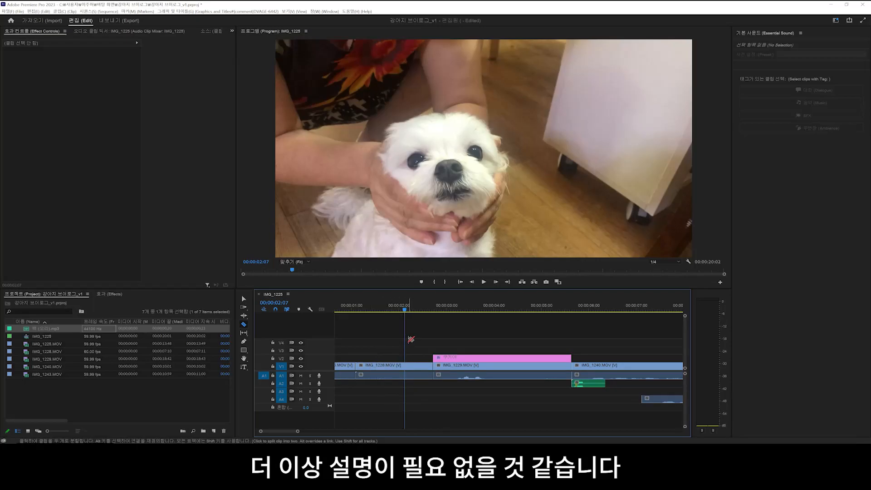
key(v)
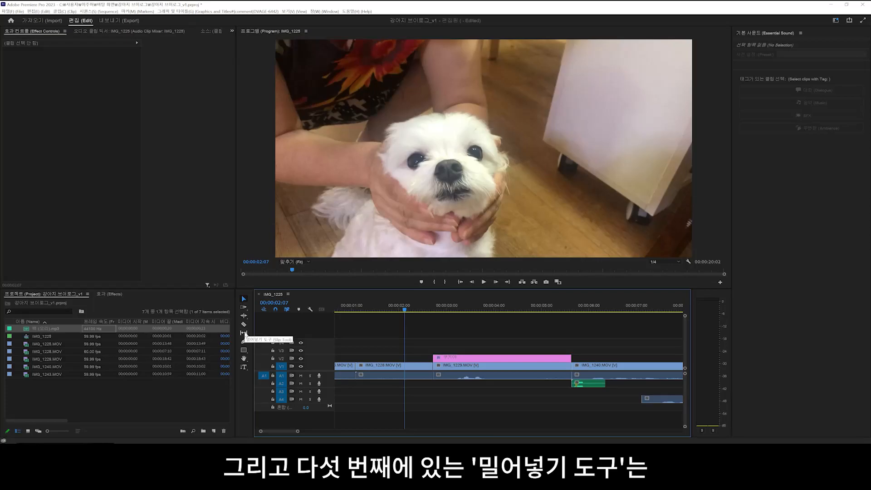
- Play back the start of IMG_1229 a few times to locate the spoken part in its audio
drag(402, 309, 431, 310)
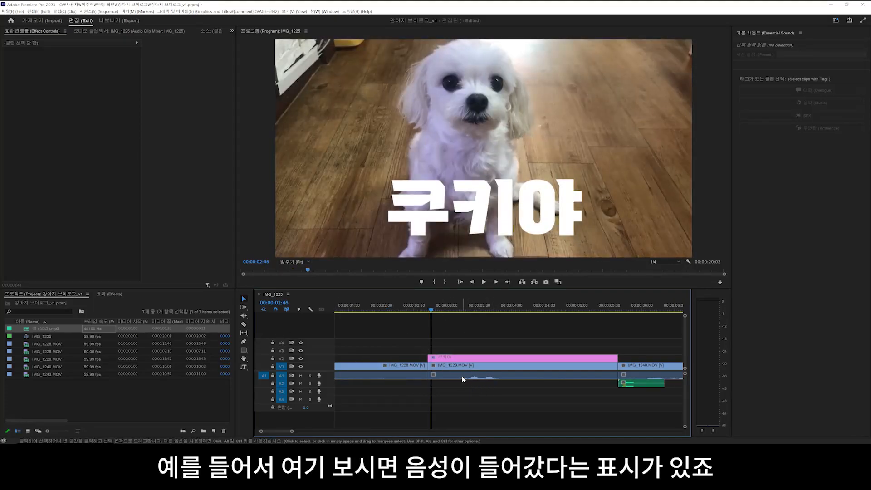
key(space)
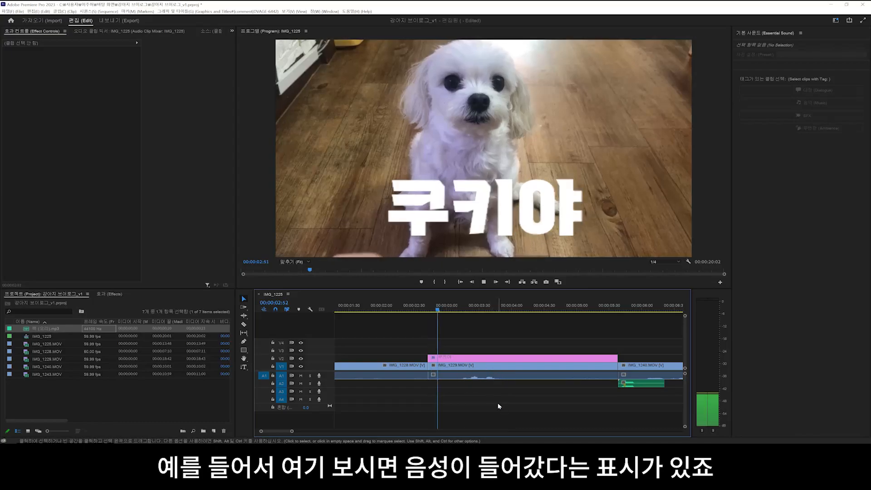
click(449, 309)
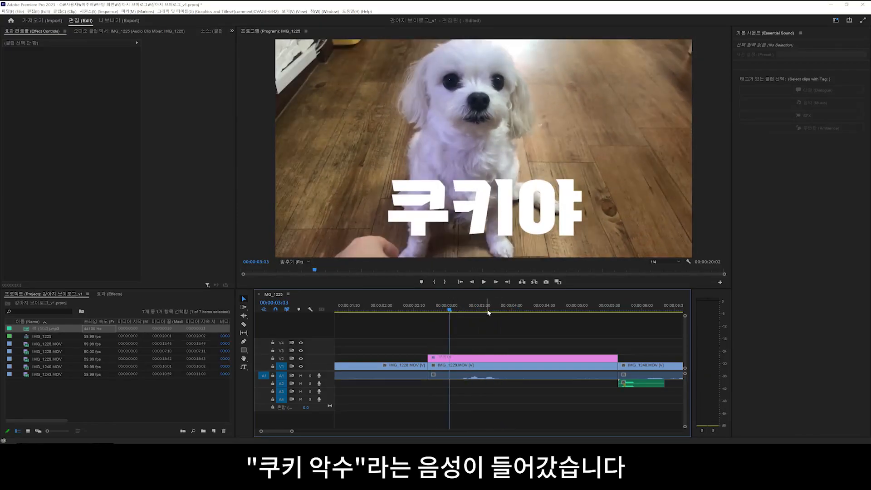
key(space)
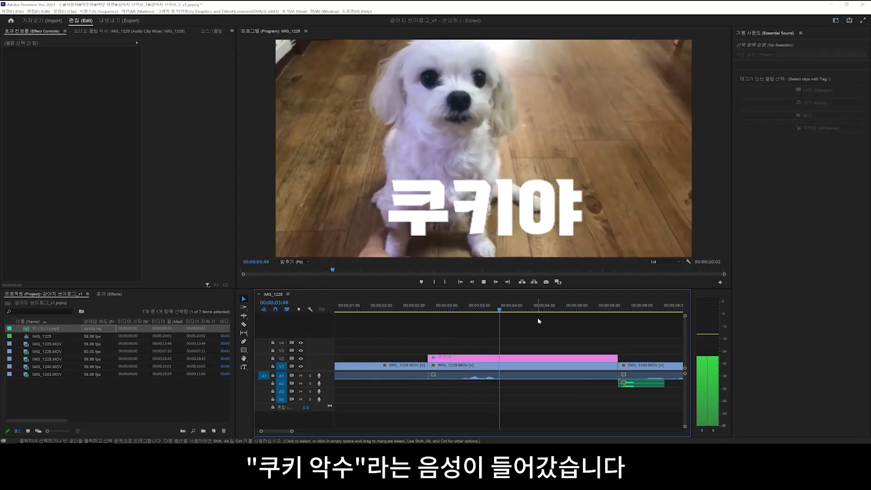
click(444, 310)
key(space)
key(space)
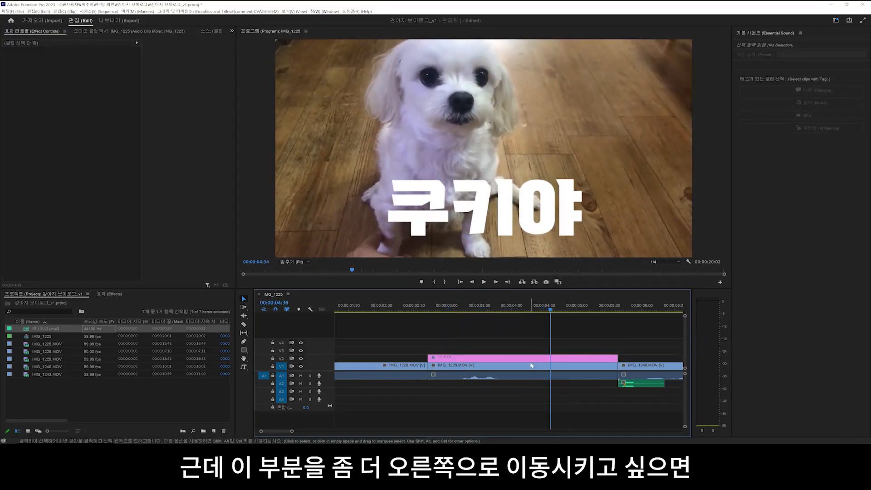
- Shift all clips after IMG_1229 to a position about four seconds further along the timeline, leaving a gap behind IMG_1229
scroll(577, 381, down, 1)
drag(436, 310, 417, 322)
scroll(437, 363, down, 1)
scroll(528, 364, up, 1)
key(a)
click(531, 366)
scroll(513, 375, down, 3)
key(v)
drag(519, 366, 641, 368)
- Extend the starts of IMG_1229 and its title clip, and ripple delete the gap before them
scroll(510, 370, up, 2)
drag(418, 346, 404, 366)
click(403, 338)
click(403, 308)
right_click(390, 364)
click(408, 368)
- Split IMG_1229 and its title clip across all tracks at 00:00:05:41 with the Razor Tool
drag(405, 306, 515, 307)
key(c)
shift+click(515, 362)
key(v)
- Delete the trailing pieces of IMG_1229 and its title, and ripple delete the gap before IMG_1240
drag(525, 351, 537, 380)
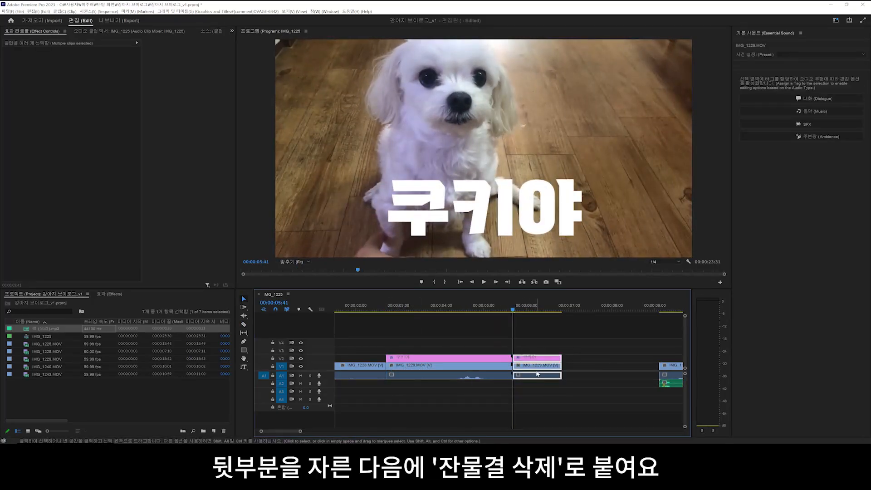
key(Delete)
right_click(538, 369)
click(556, 375)
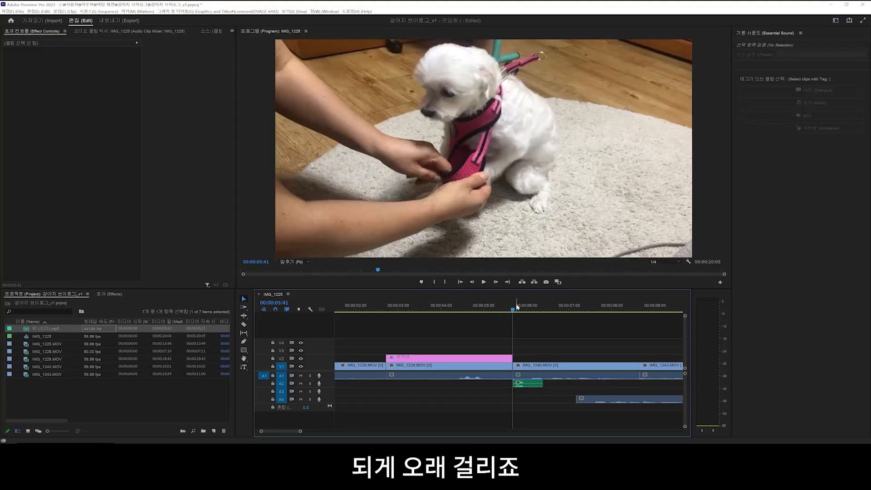
- Undo the gap deletions, cuts and clip shifts around IMG_1229
key(ctrl+z)
key(ctrl+z)
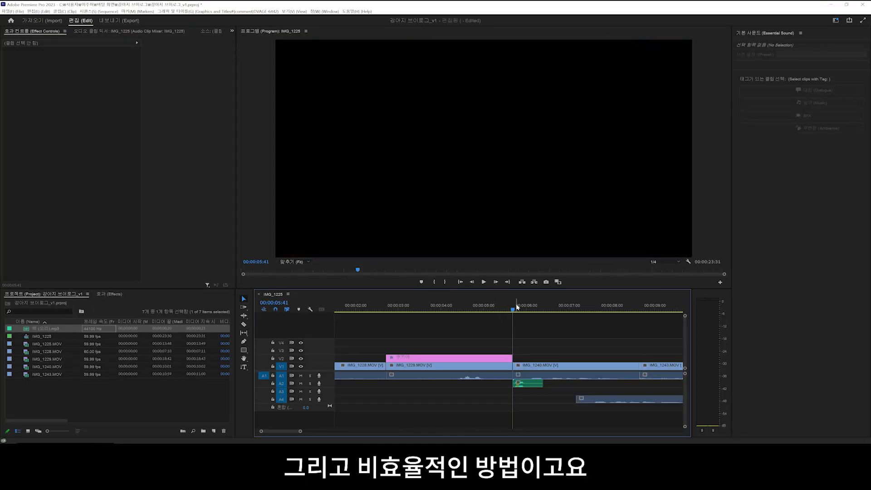
key(ctrl+z)
key(ctrl+z)
key(ctrl+z)
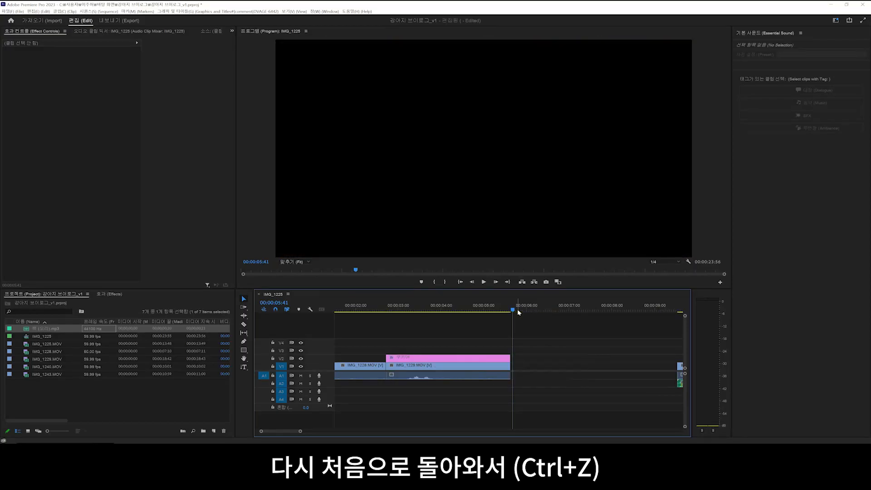
- Play back the spoken part of IMG_1229 and move the playhead to 00:00:04:50
click(399, 306)
key(space)
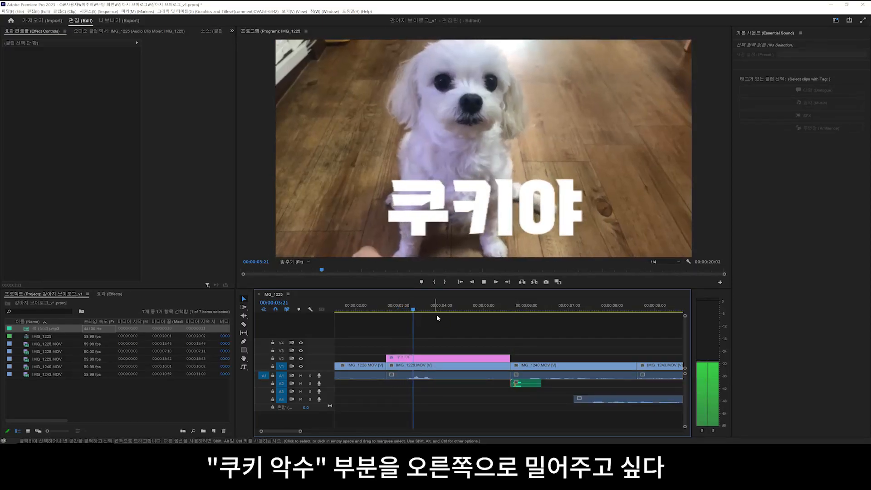
drag(439, 306, 476, 306)
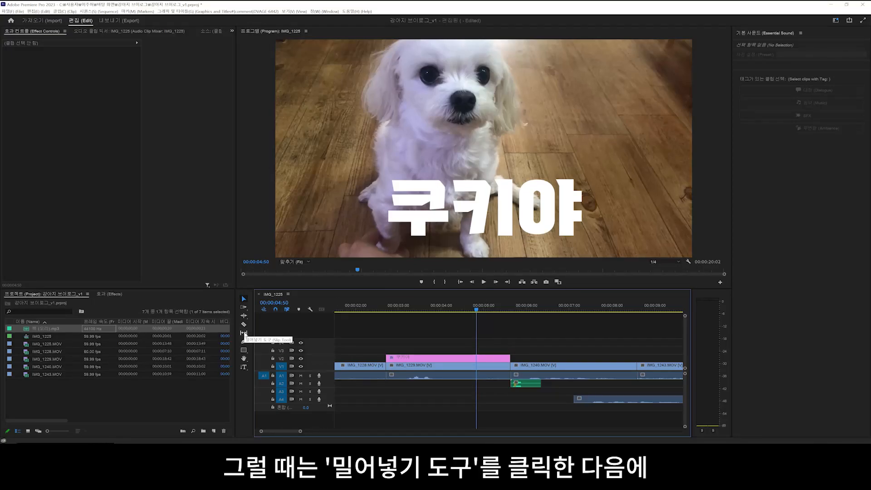
- Slip the content of IMG_1229 toward the clip's end with the Slip Tool, keeping the clip's position and length
click(245, 333)
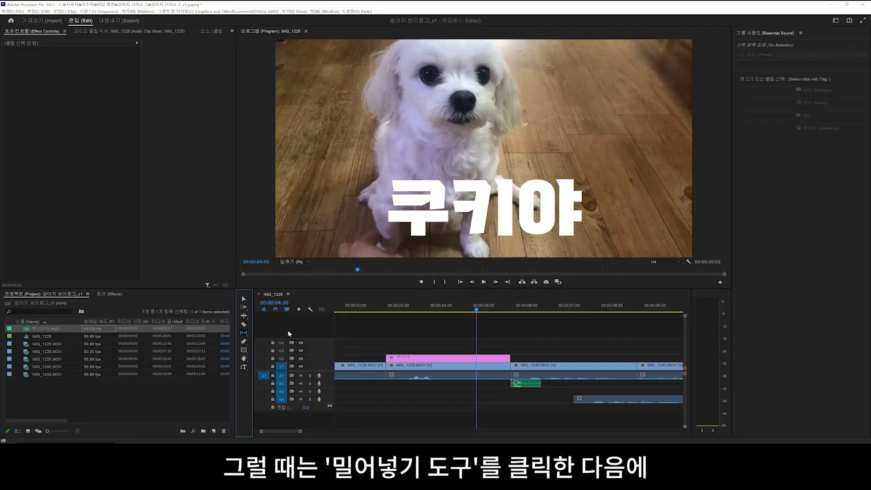
click(388, 367)
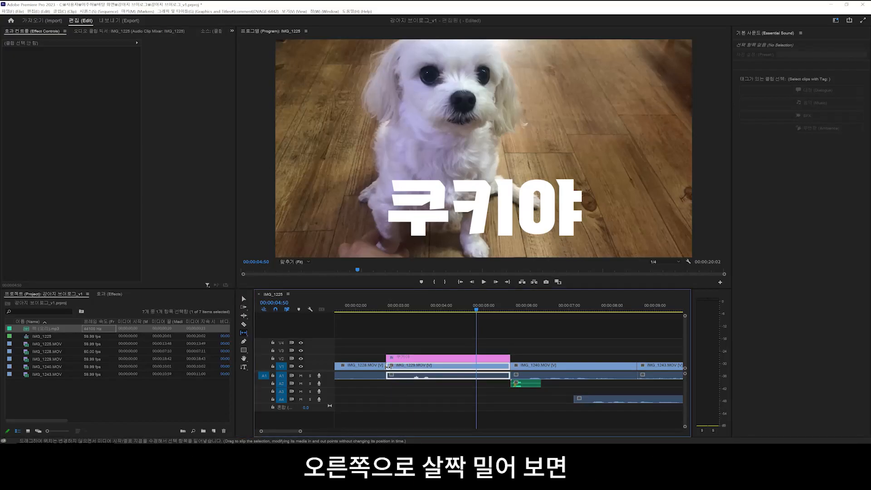
drag(388, 366, 415, 366)
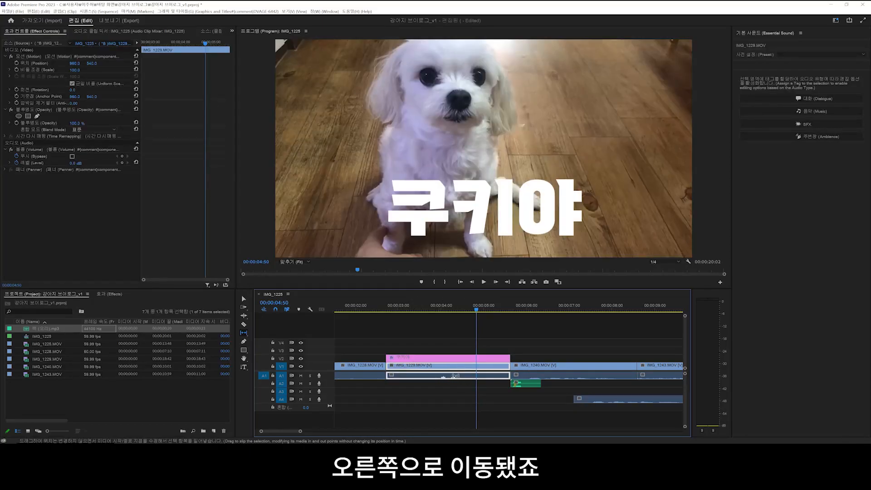
drag(392, 368, 451, 366)
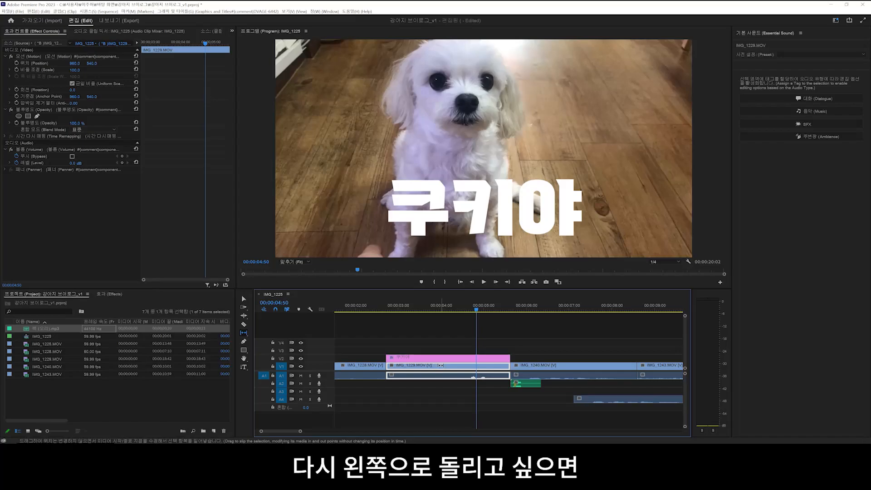
- Slip the content of IMG_1229 back toward the clip's start and move the playhead to 00:00:03:01
drag(403, 367, 377, 367)
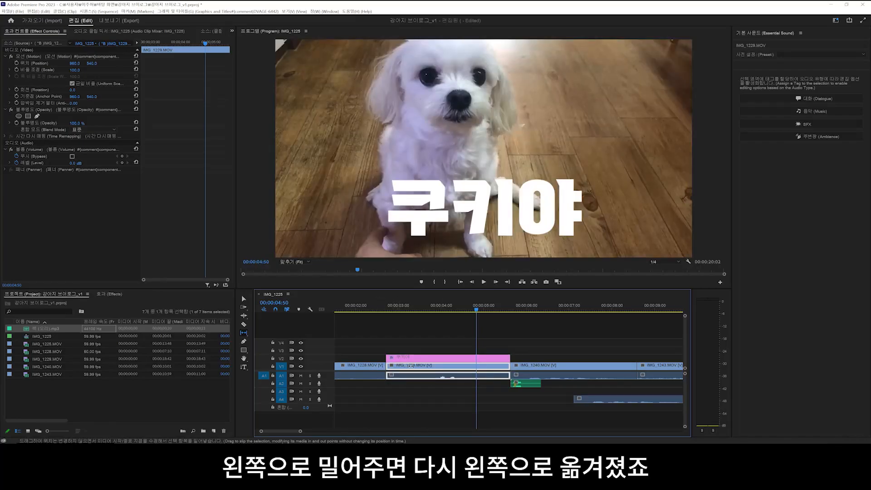
drag(433, 365, 422, 366)
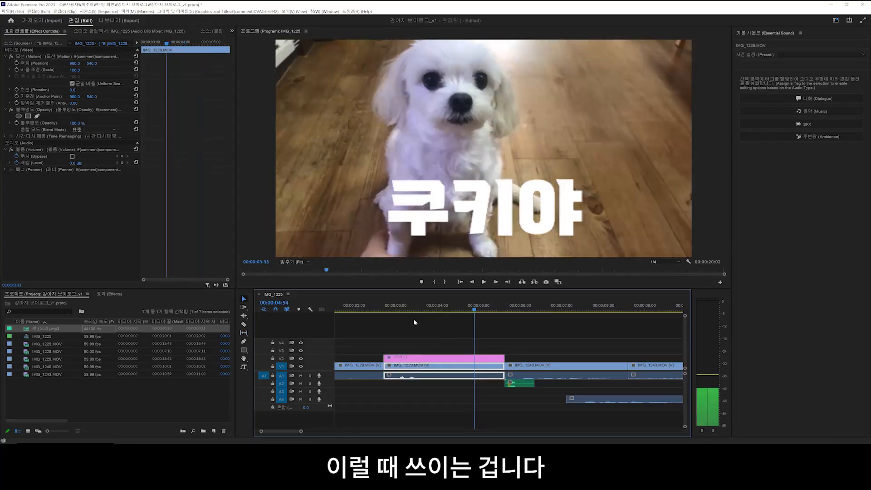
drag(414, 322, 396, 322)
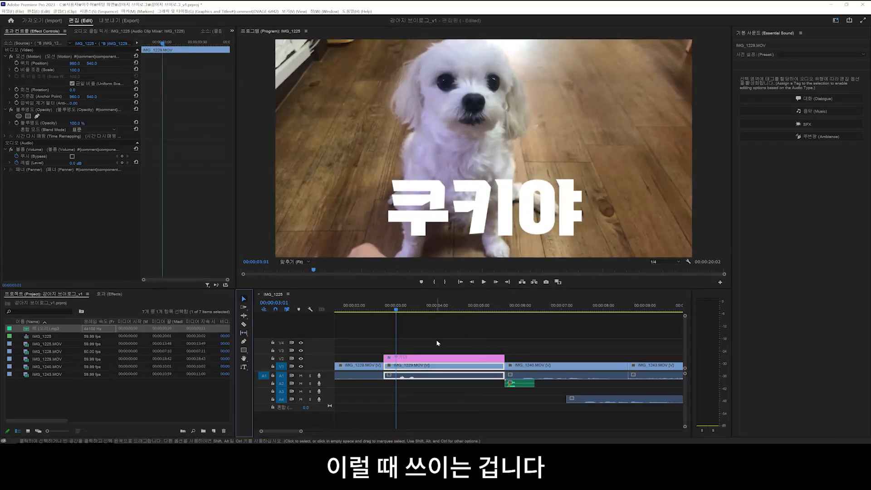
click(437, 342)
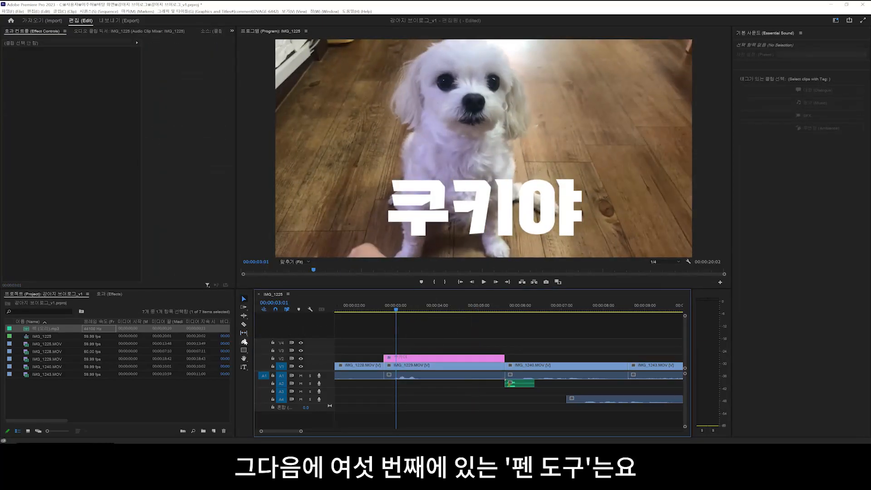
- Trace the dog's silhouette at 00:00:03:01 as a closed filled shape with the Pen Tool
click(244, 341)
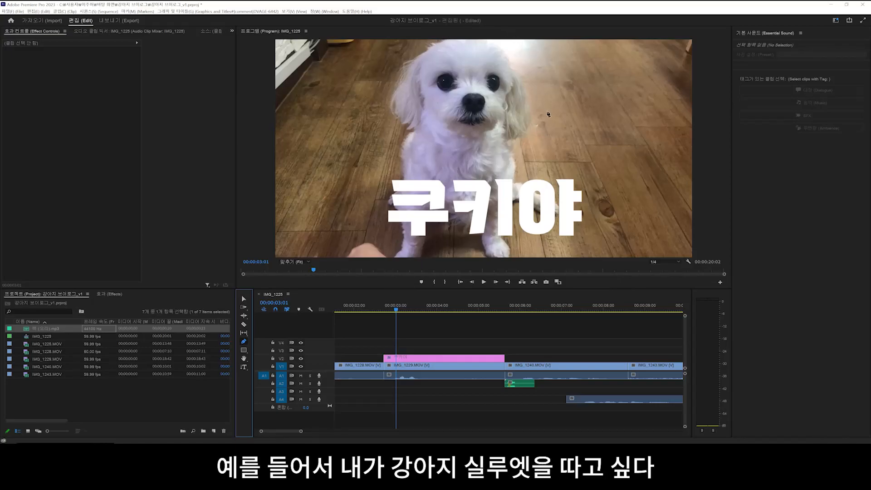
click(419, 53)
click(401, 71)
click(392, 114)
click(398, 123)
click(405, 126)
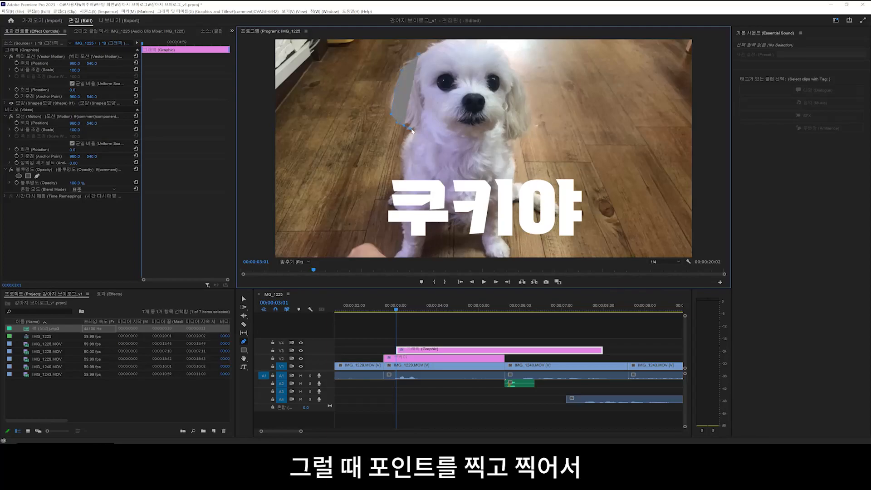
click(411, 134)
click(403, 149)
click(403, 179)
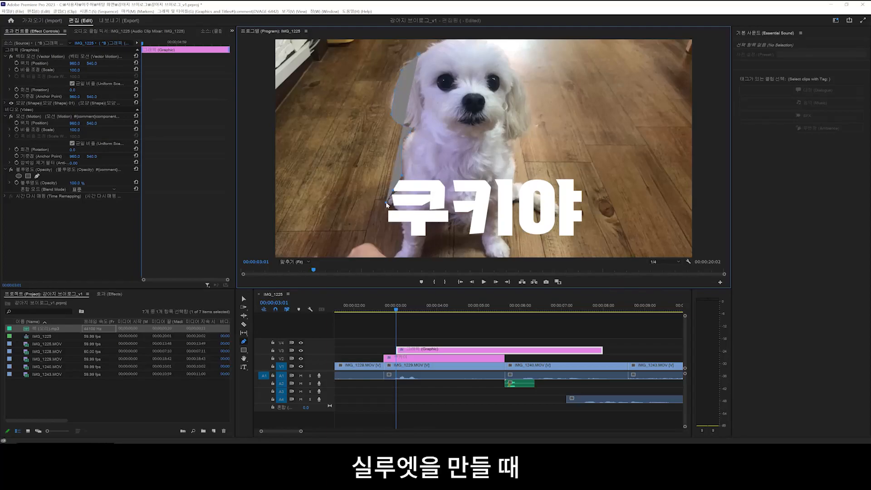
click(387, 203)
click(400, 237)
click(393, 255)
click(515, 256)
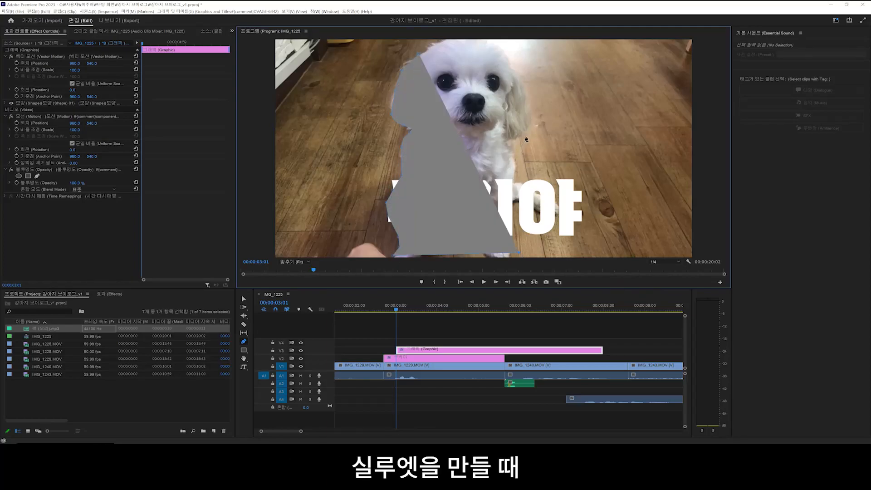
click(525, 141)
click(530, 89)
click(513, 59)
click(499, 40)
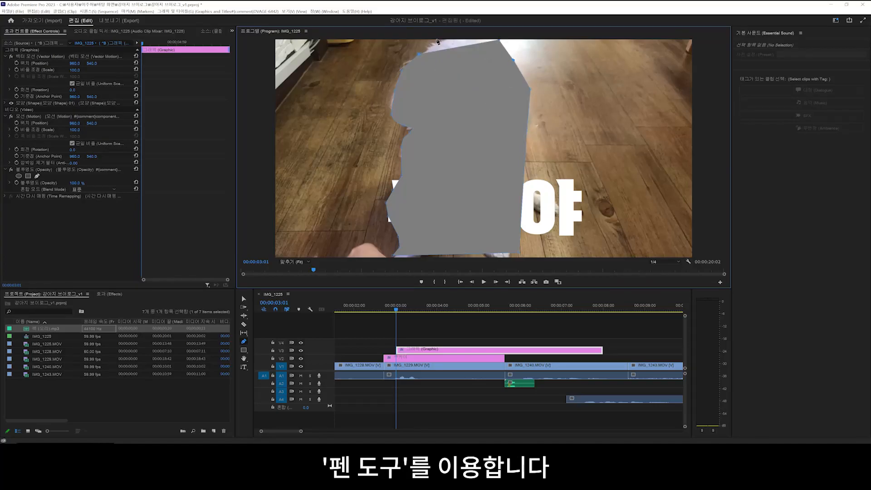
click(439, 42)
- Delete the silhouette graphic clip from track V3
key(v)
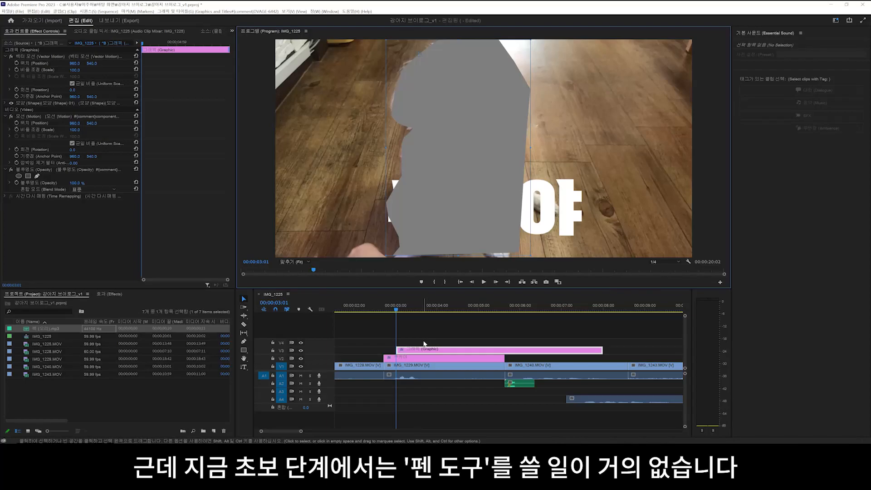
click(424, 350)
key(Delete)
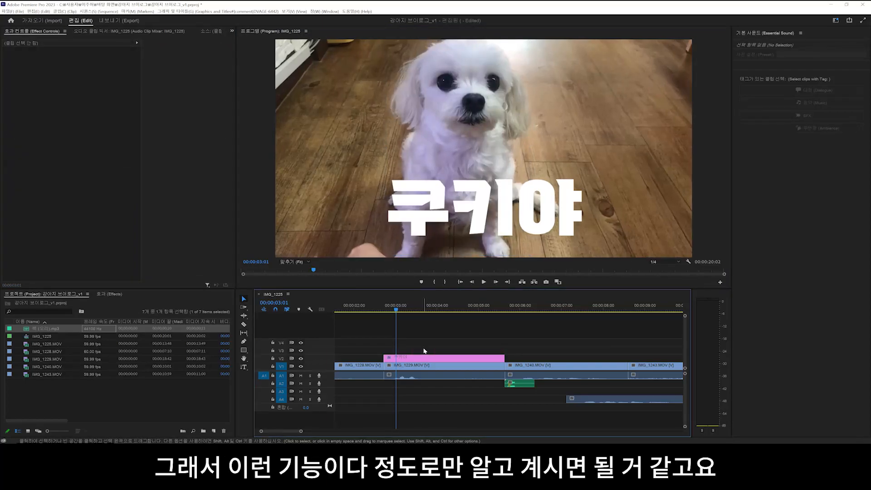
- Draw a rectangle over the dog above the title with the Rectangle Tool and delete its graphic clip
click(245, 351)
drag(388, 71, 573, 172)
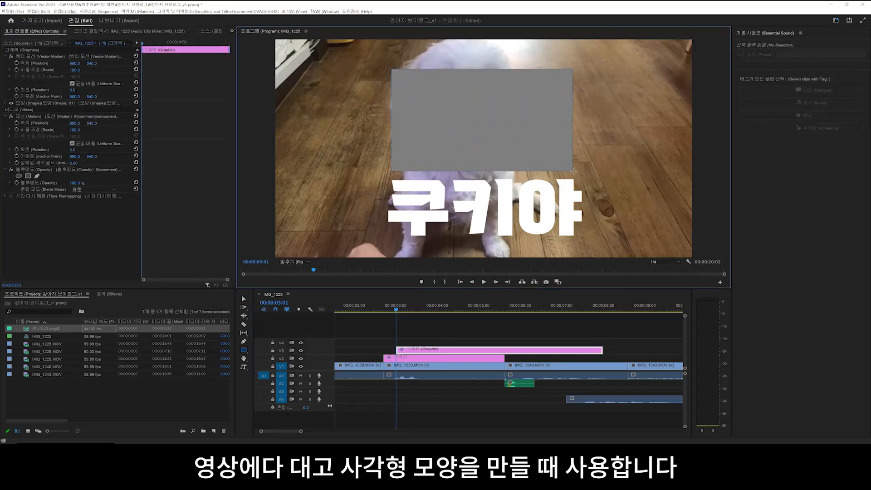
key(v)
click(426, 351)
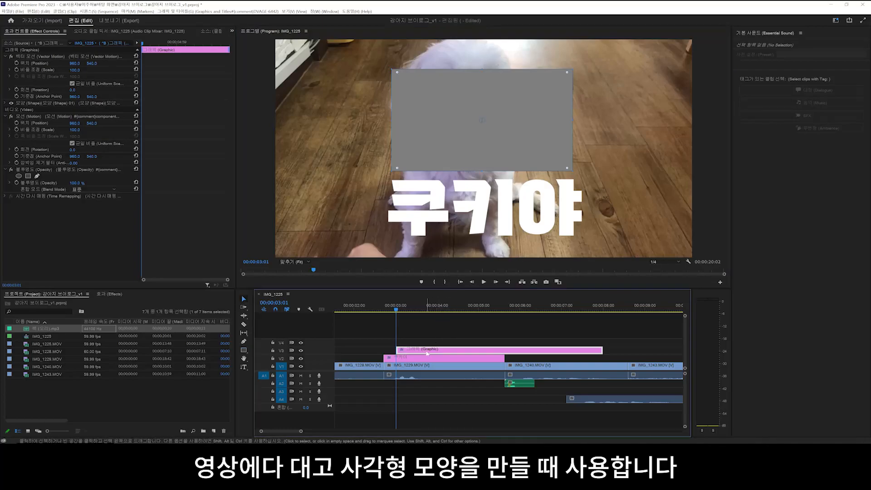
key(Delete)
- Draw another wide rectangle across the dog's face with the Rectangle Tool and delete its graphic clip
click(244, 352)
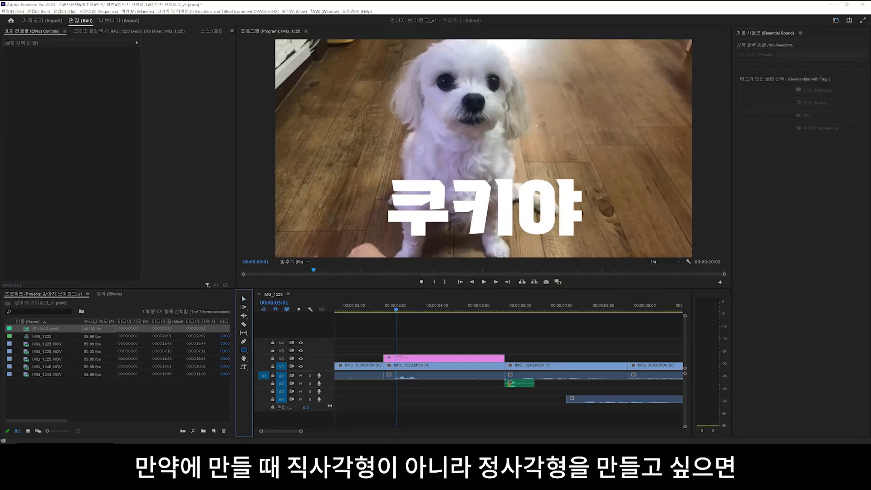
drag(397, 89, 570, 159)
key(Delete)
click(463, 351)
key(Delete)
- Draw a perfect square over the dog's face with the Rectangle Tool and undo it
click(243, 350)
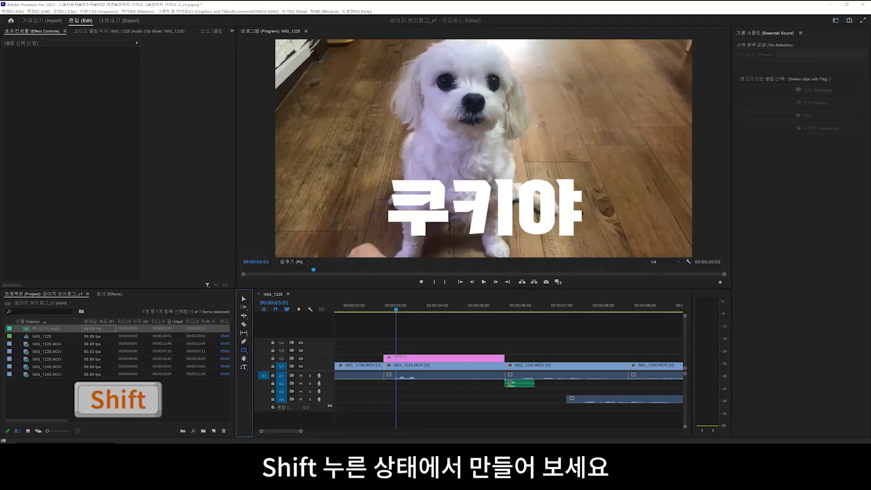
drag(408, 78, 507, 154)
click(491, 315)
key(ctrl+z)
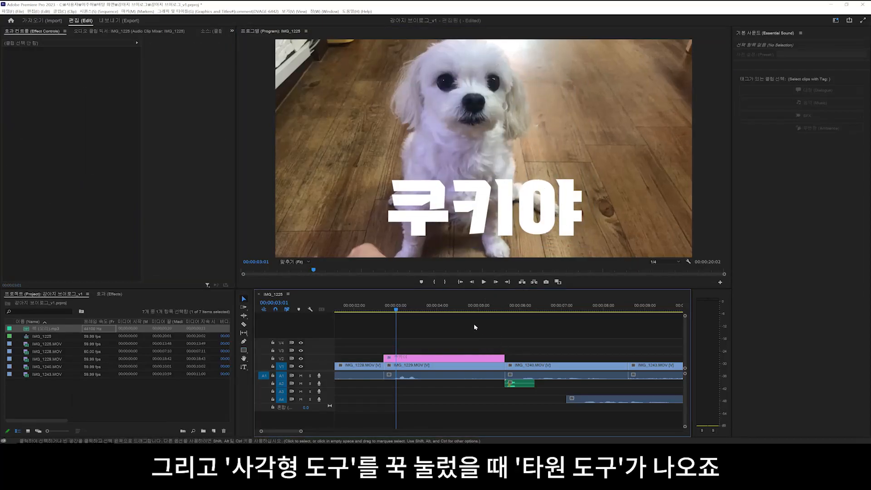
- Draw an ellipse over the dog's face with the Ellipse Tool and undo it
click(244, 351)
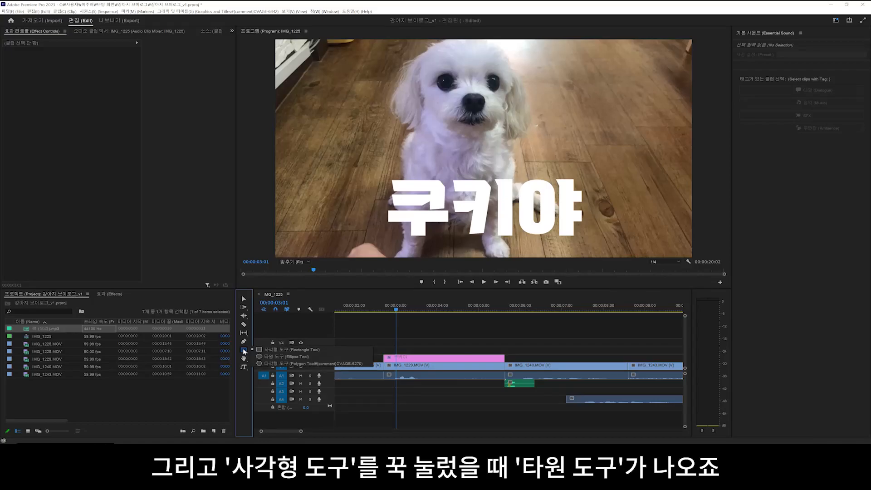
click(277, 357)
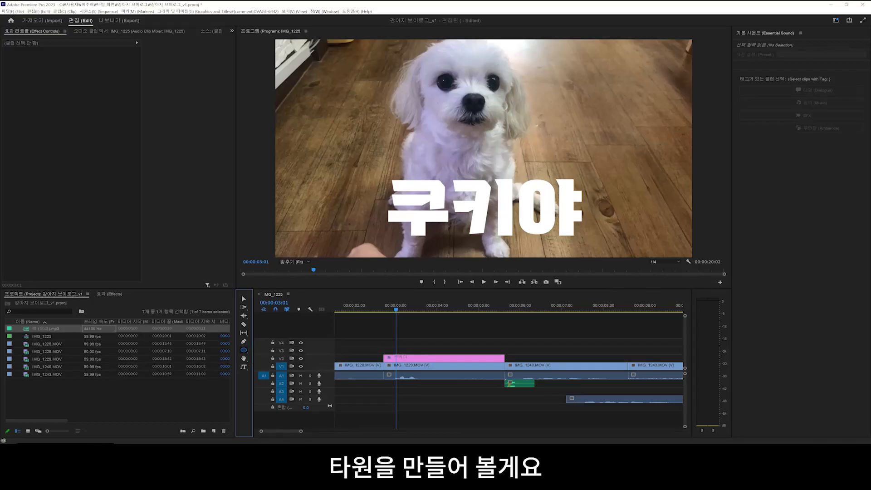
drag(505, 166, 403, 77)
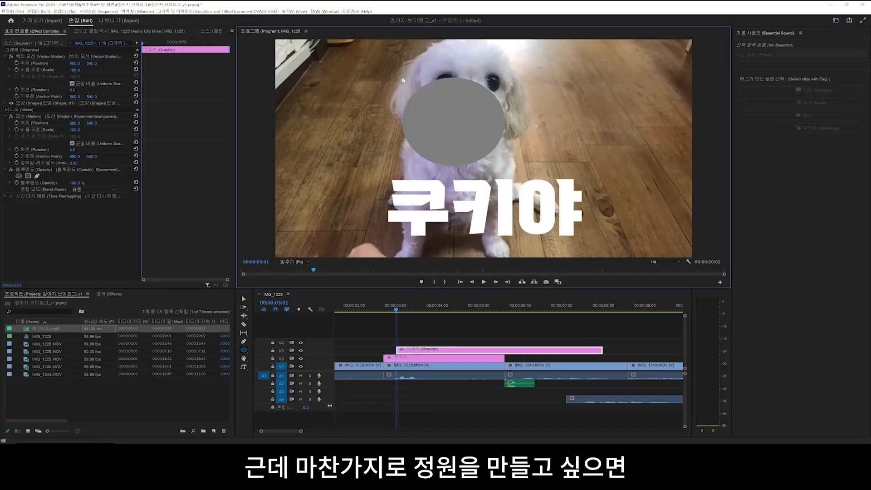
key(ctrl+z)
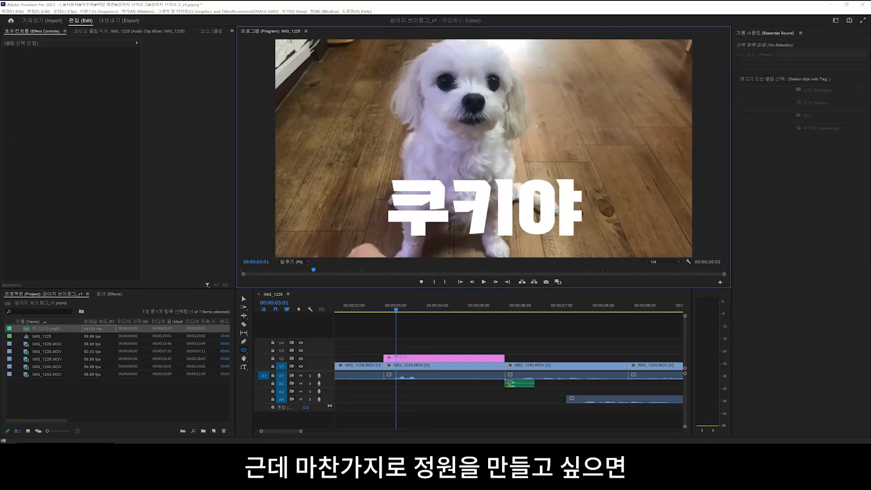
- Draw a perfect circle above the title with the Ellipse Tool and delete its graphic clip from track V3
drag(431, 82, 527, 171)
drag(477, 145, 538, 181)
key(v)
click(473, 349)
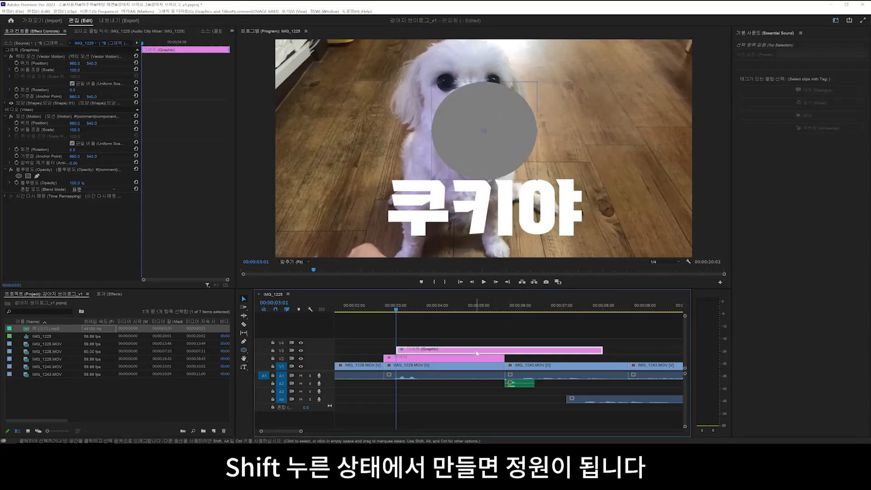
key(Delete)
- Draw a polygon over the dog with the Polygon Tool and delete its graphic clip
click(244, 351)
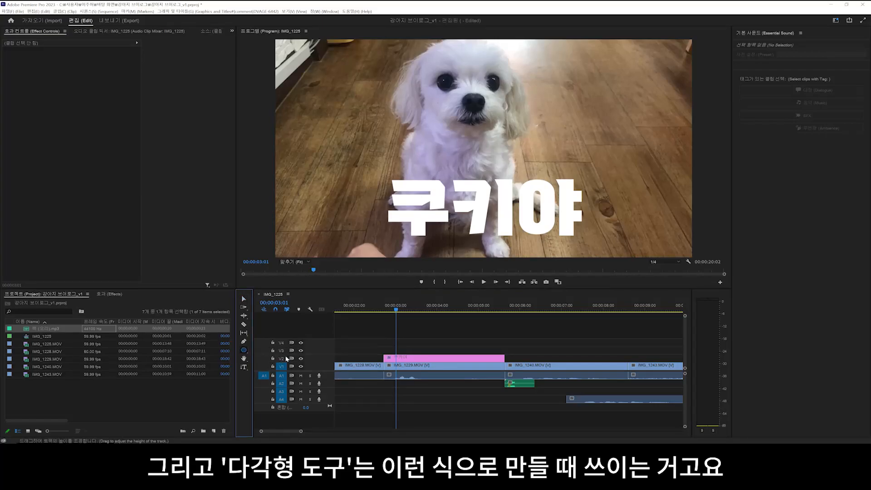
drag(405, 122, 479, 175)
key(v)
click(467, 328)
click(469, 352)
key(Delete)
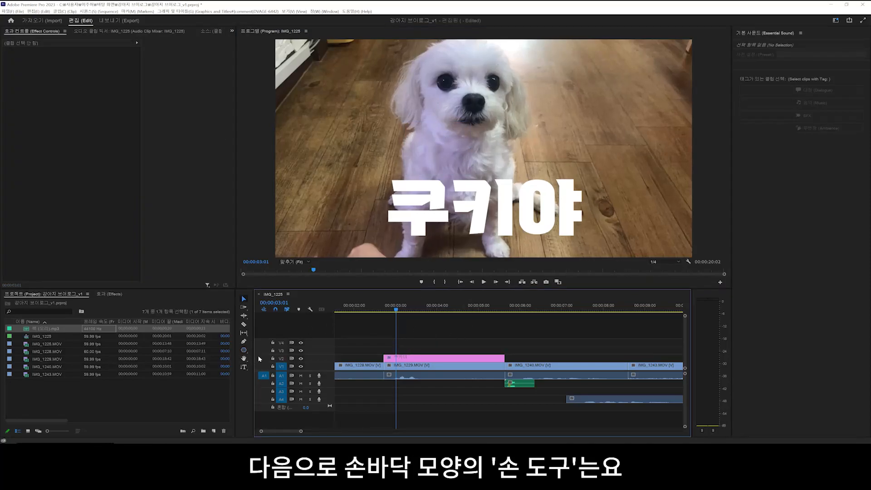
- Select the IMG_1228 clip before the title and move the playhead to 00:00:03:20
click(376, 373)
scroll(391, 354, down, 2)
mouse_move(396, 308)
mouse_down()
mouse_move(513, 317)
mouse_move(403, 313)
mouse_up()
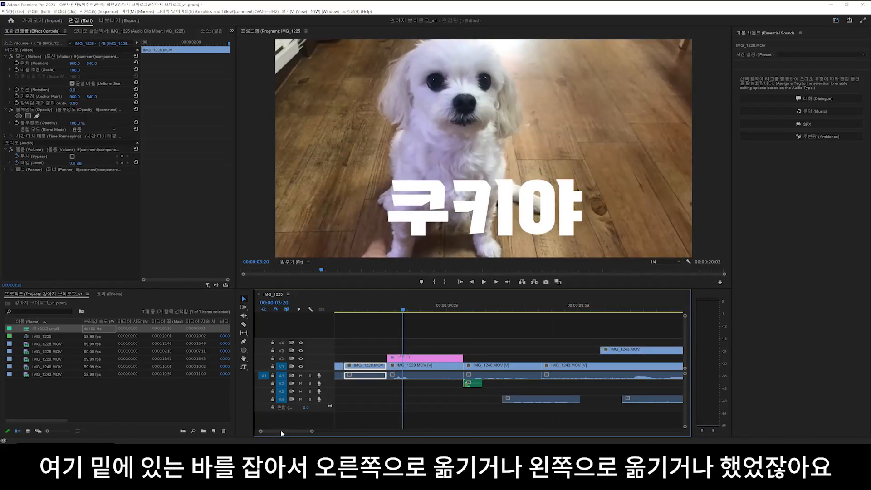
- Pan the timeline back and forth with the Hand Tool, ending at the start of the sequence
mouse_move(280, 430)
mouse_down()
mouse_move(240, 429)
mouse_move(290, 431)
mouse_move(266, 432)
mouse_up()
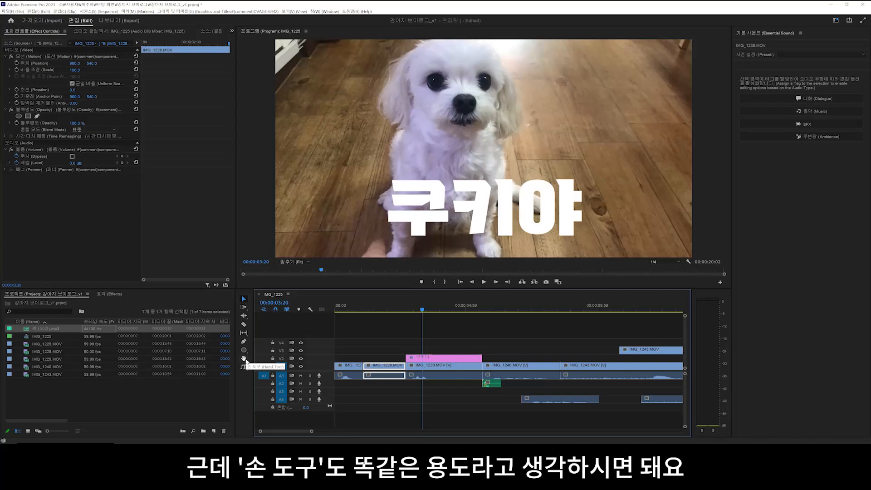
click(244, 358)
mouse_move(378, 351)
mouse_down()
mouse_move(353, 354)
mouse_move(385, 365)
mouse_move(551, 362)
mouse_move(380, 367)
mouse_up()
mouse_move(287, 430)
mouse_down()
mouse_move(304, 432)
mouse_move(284, 432)
mouse_up()
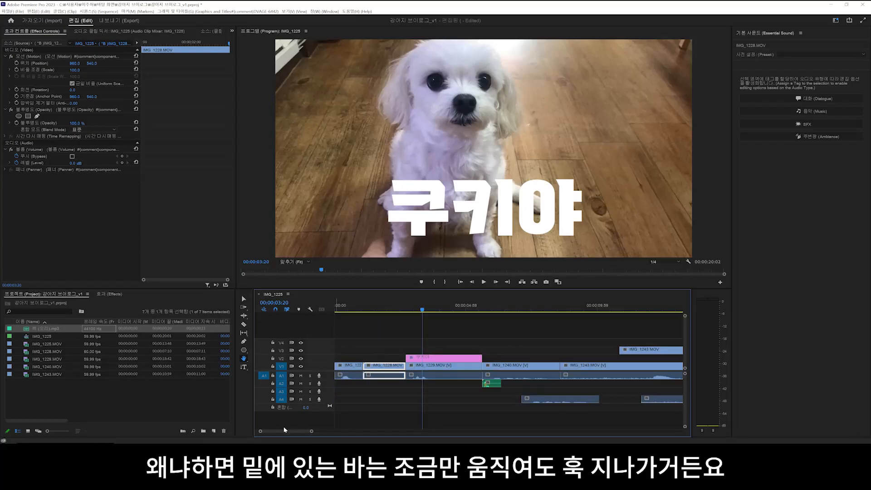
mouse_move(273, 432)
mouse_down()
mouse_move(288, 431)
mouse_move(259, 433)
mouse_up()
click(243, 358)
drag(515, 343, 570, 359)
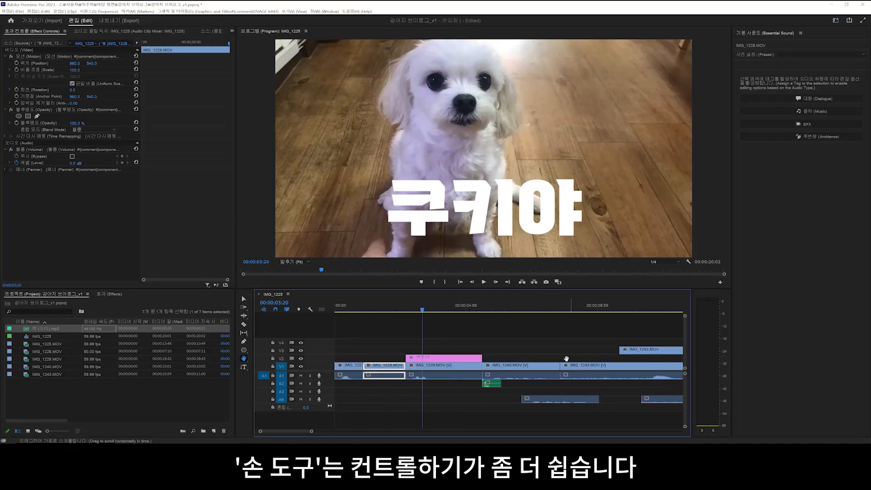
key(v)
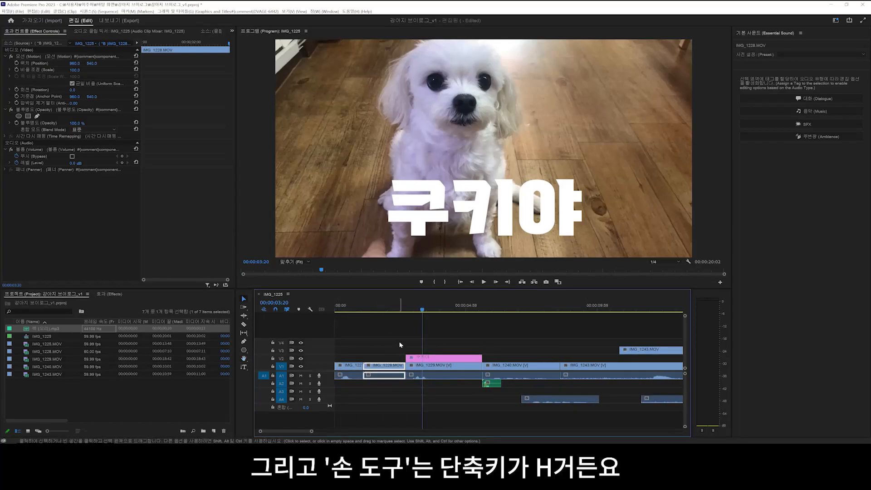
key(h)
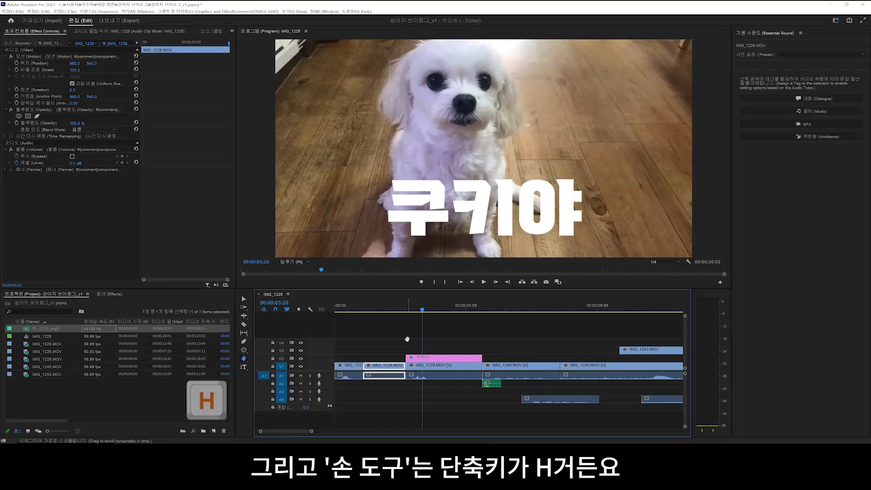
drag(402, 345, 477, 355)
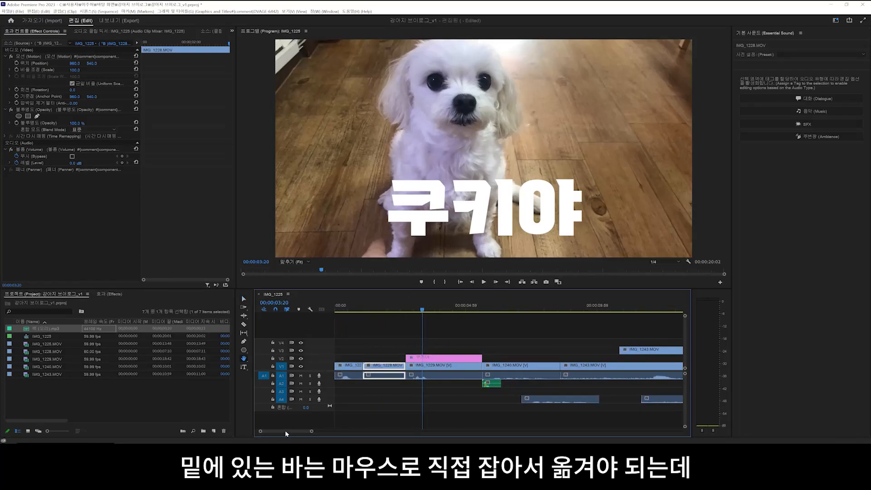
drag(282, 431, 295, 431)
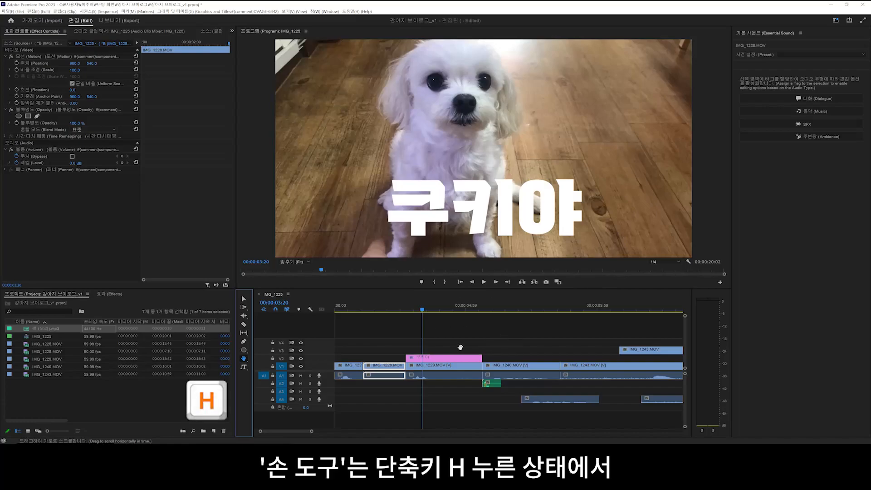
drag(543, 345, 612, 344)
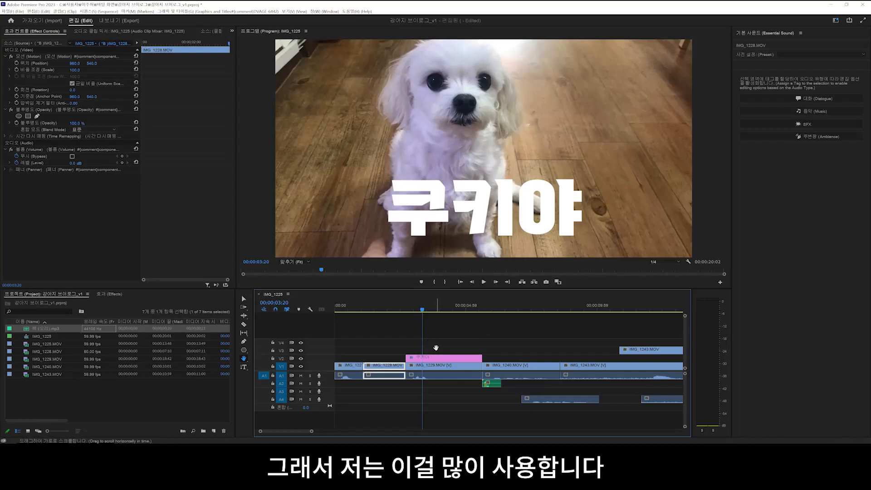
- Add the horizontal text "쿠키 악수" at 00:00:03:20 with the Type Tool and move it just above the existing title
click(244, 367)
click(267, 368)
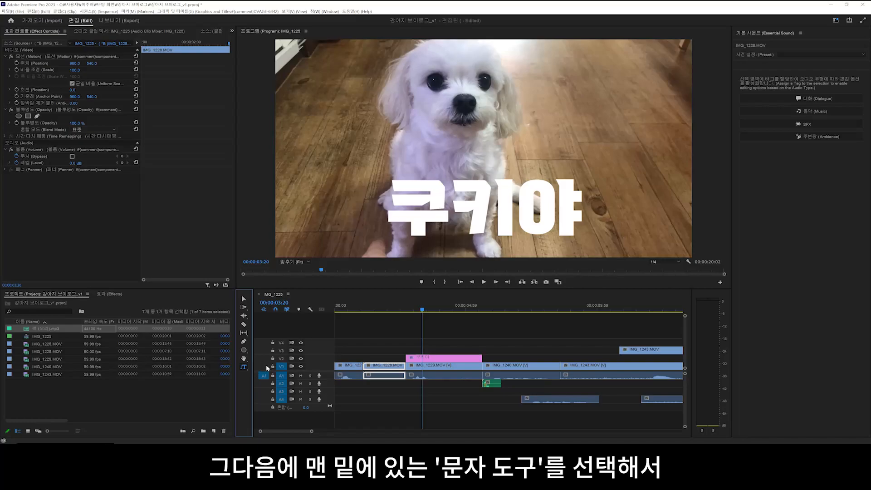
click(442, 97)
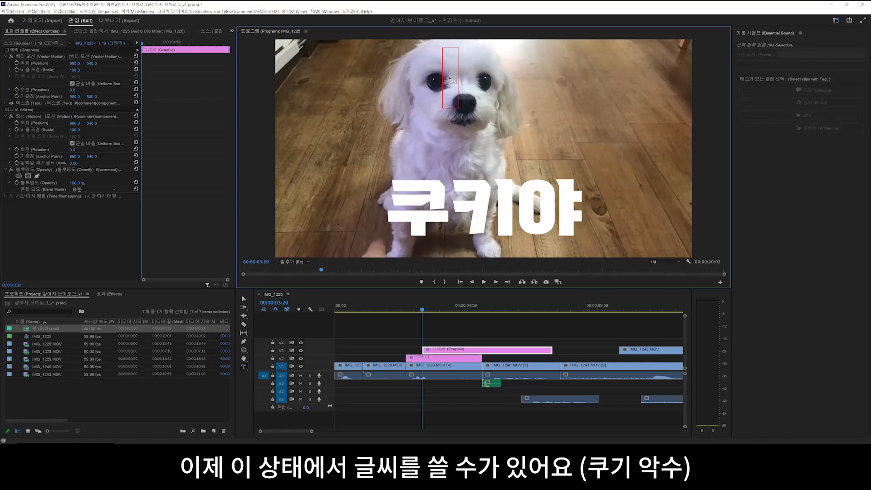
text(쿠키)
text(ㄱ수)
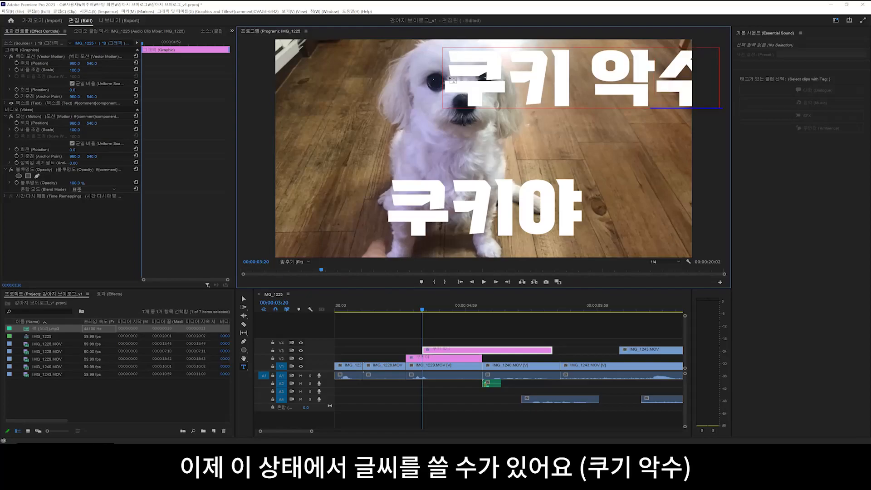
click(244, 298)
drag(550, 82, 490, 121)
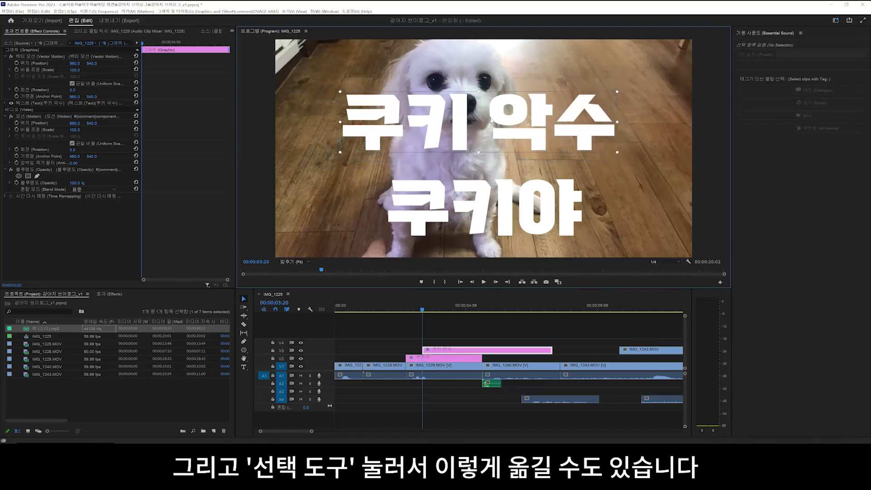
- Add the vertical text "쿠키 악수" with the Vertical Type Tool and move it over the middle of the frame
click(244, 369)
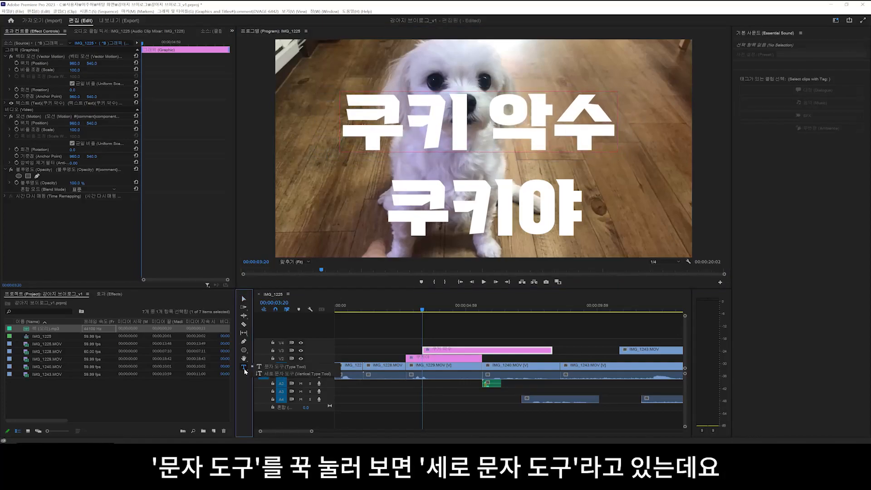
click(276, 373)
click(321, 82)
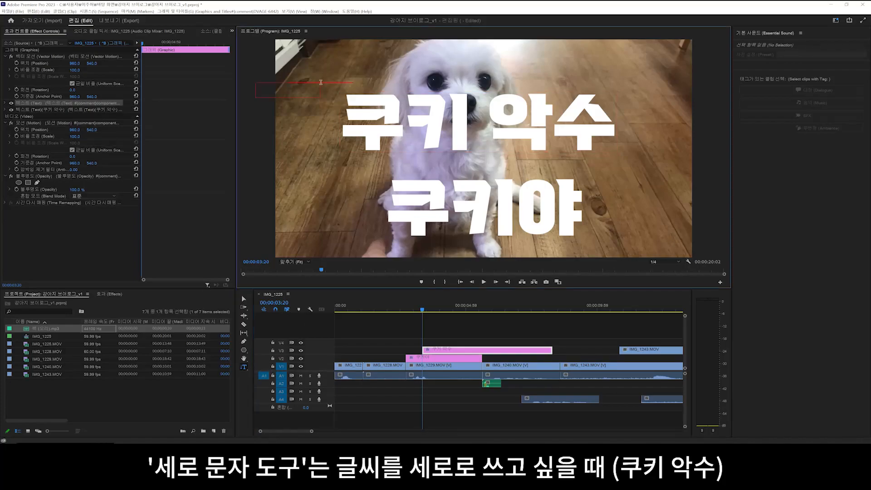
text(쿠키)
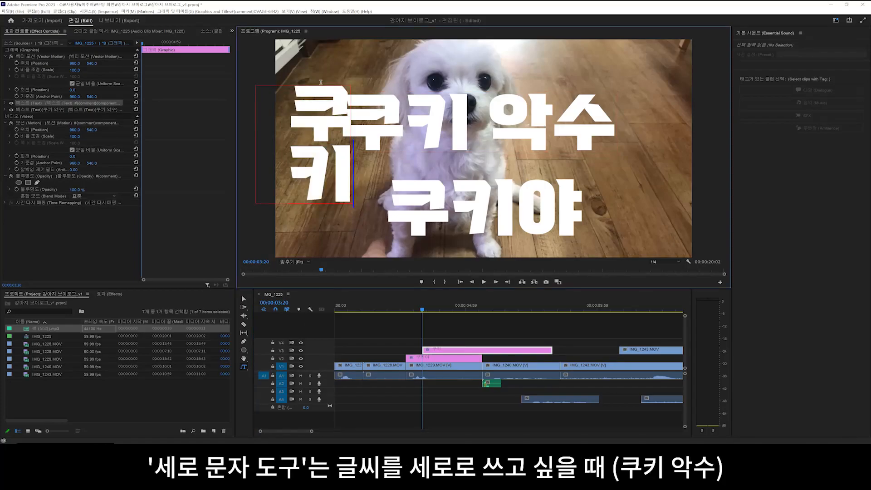
text(야ㄱ수)
click(244, 299)
drag(319, 172, 494, 99)
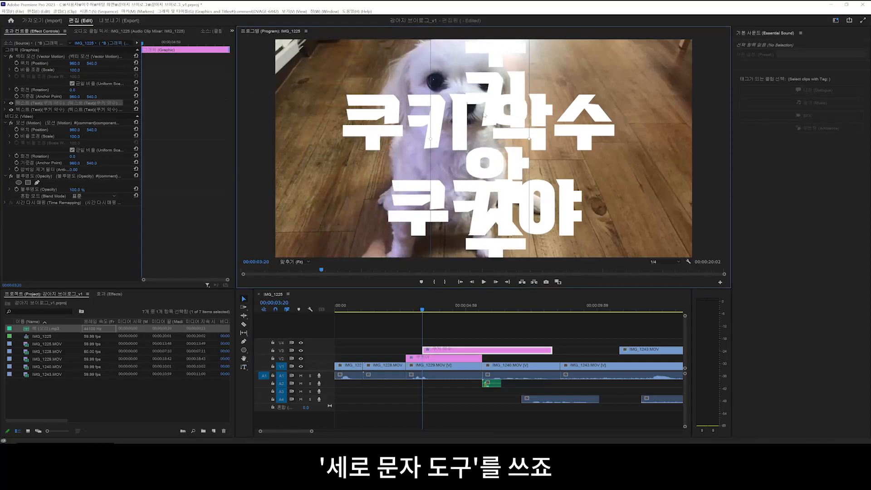
- Delete the "쿠키 악수" graphic clip from track V3 and switch to the Rectangle Tool
click(244, 366)
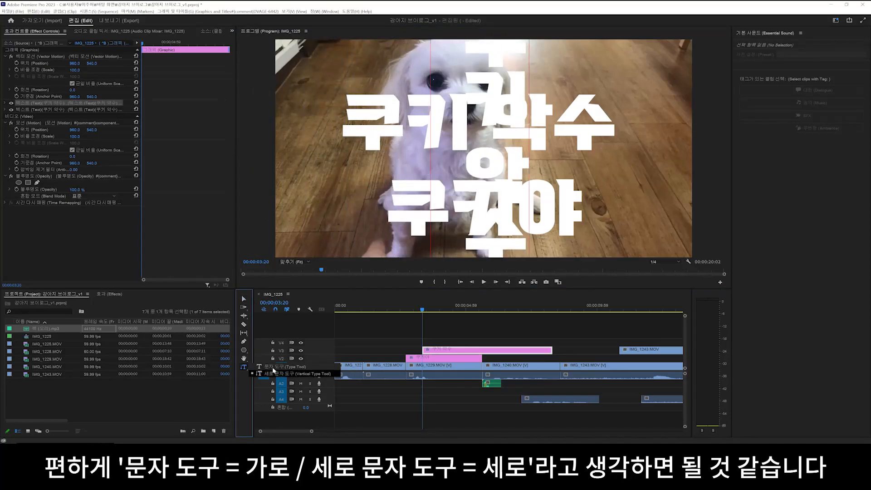
click(276, 367)
click(470, 348)
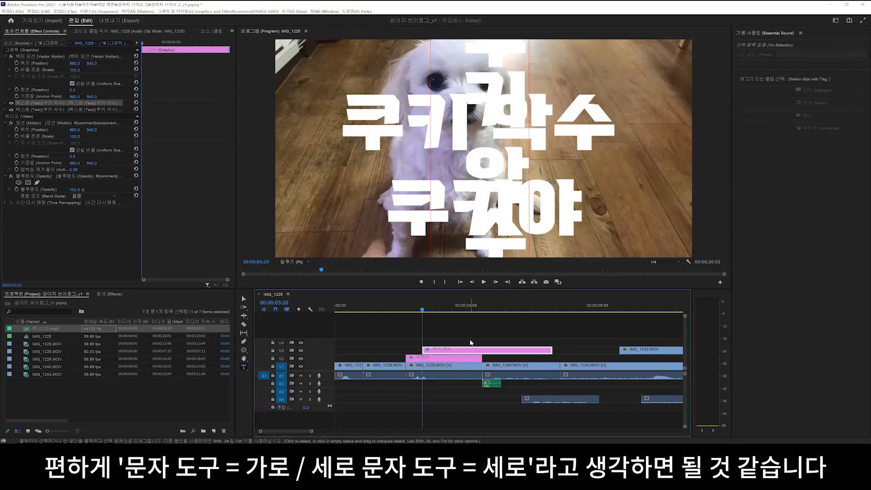
key(Delete)
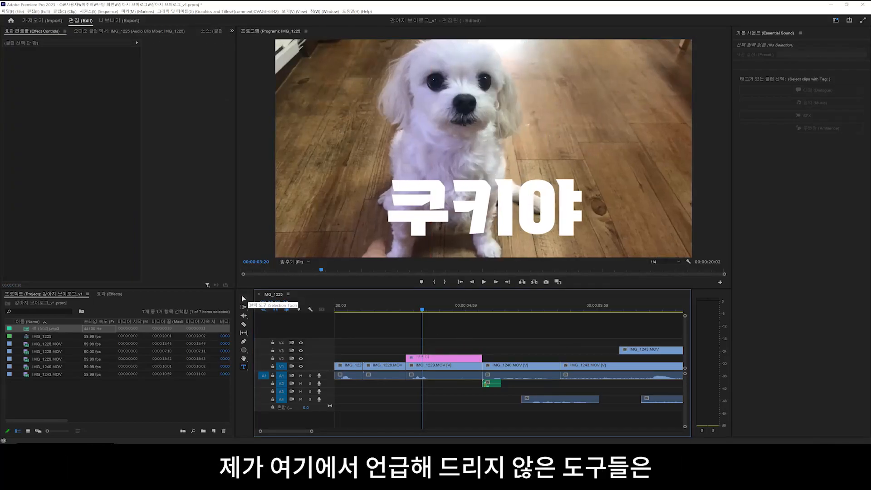
click(244, 349)
click(269, 350)
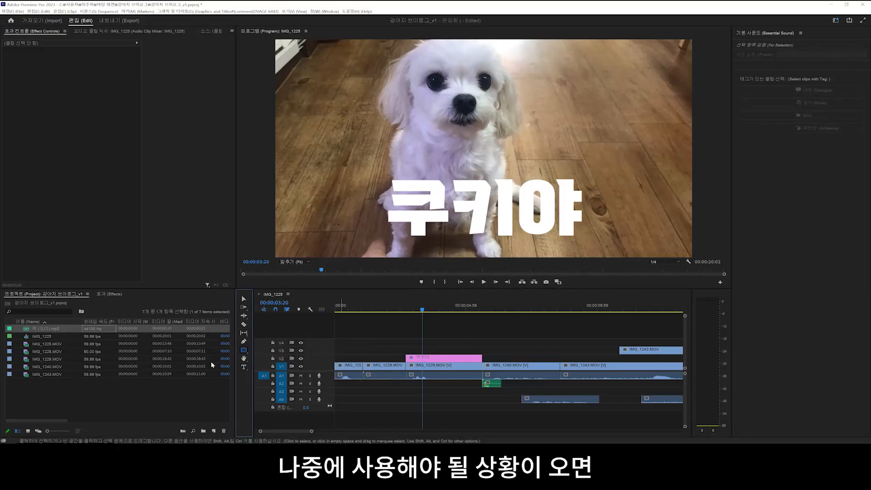